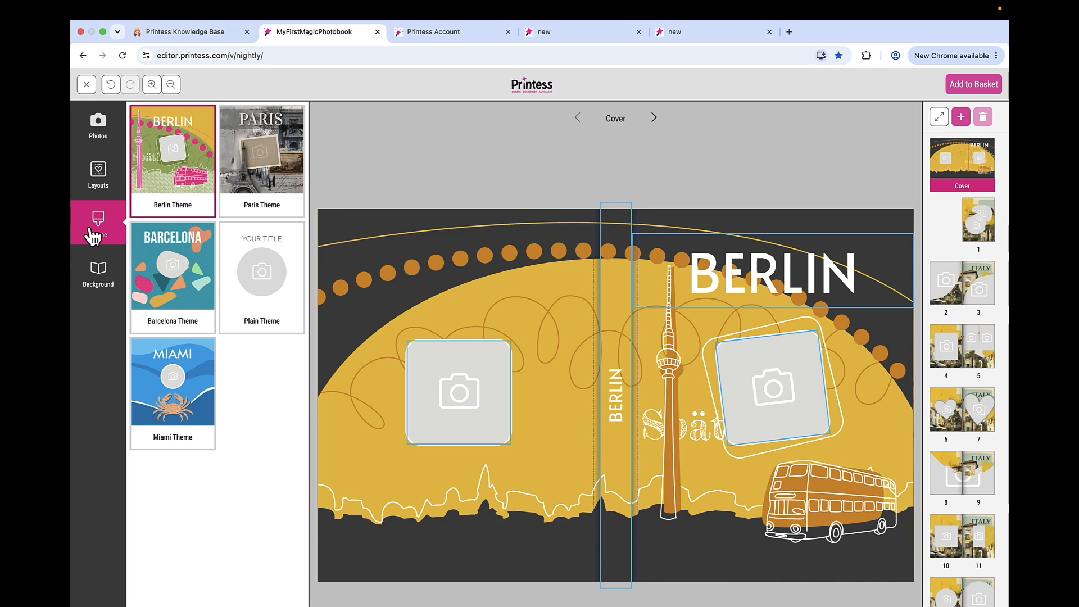
# - Leave the buyer preview, review the Show Photobook Theme Tab option of the theme entry in Buyer View Appearance, and save the settings
pyautogui.click(86, 84)
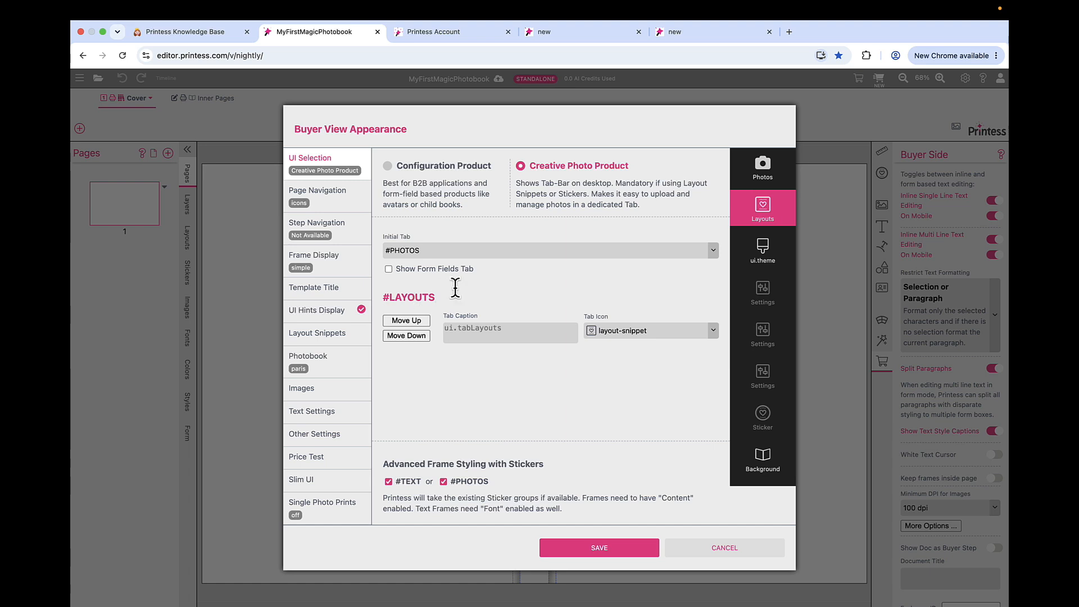
pyautogui.click(769, 256)
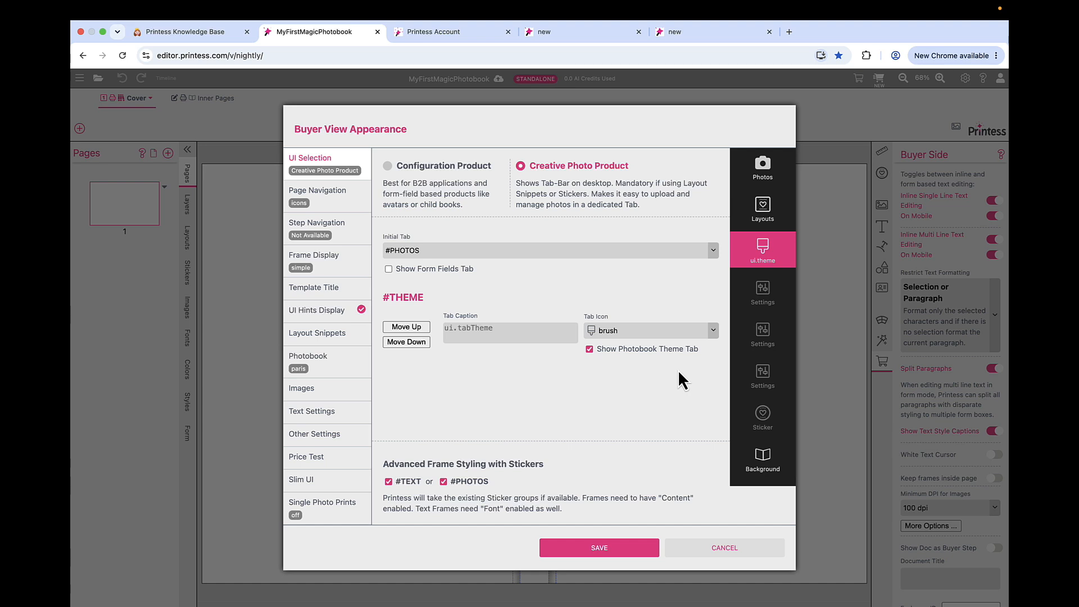
pyautogui.click(594, 549)
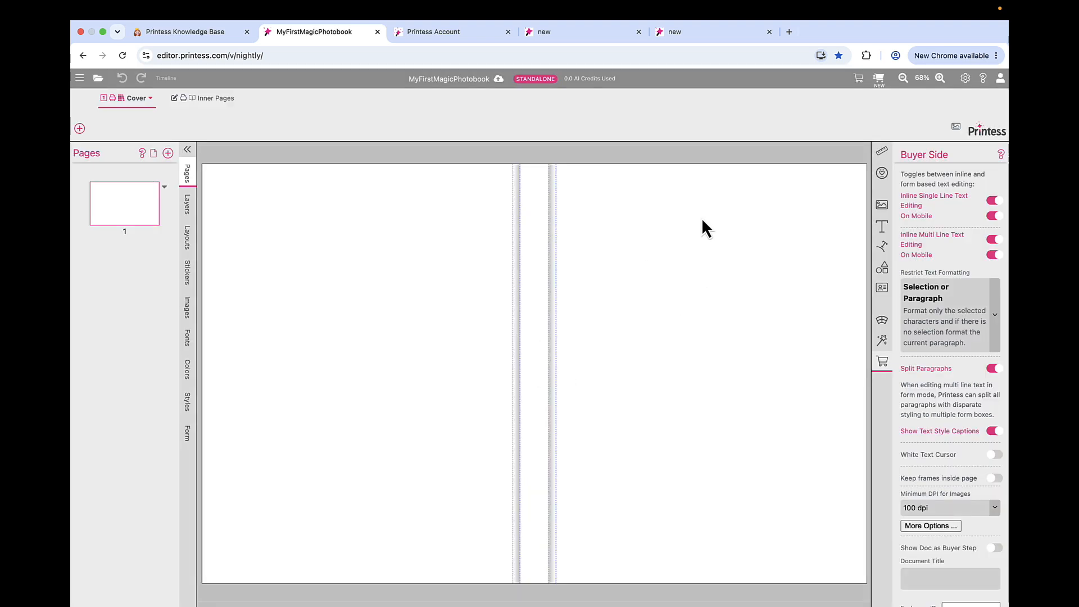
# - Preview the photobook as a buyer, choose to design the book yourself, and show the available themes
pyautogui.click(880, 78)
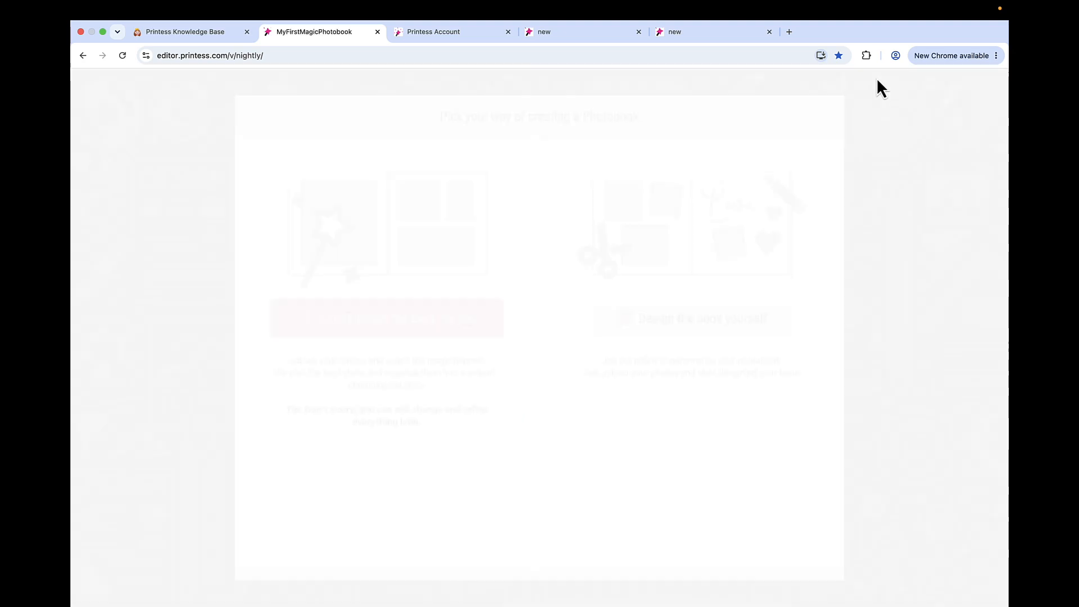
pyautogui.click(679, 315)
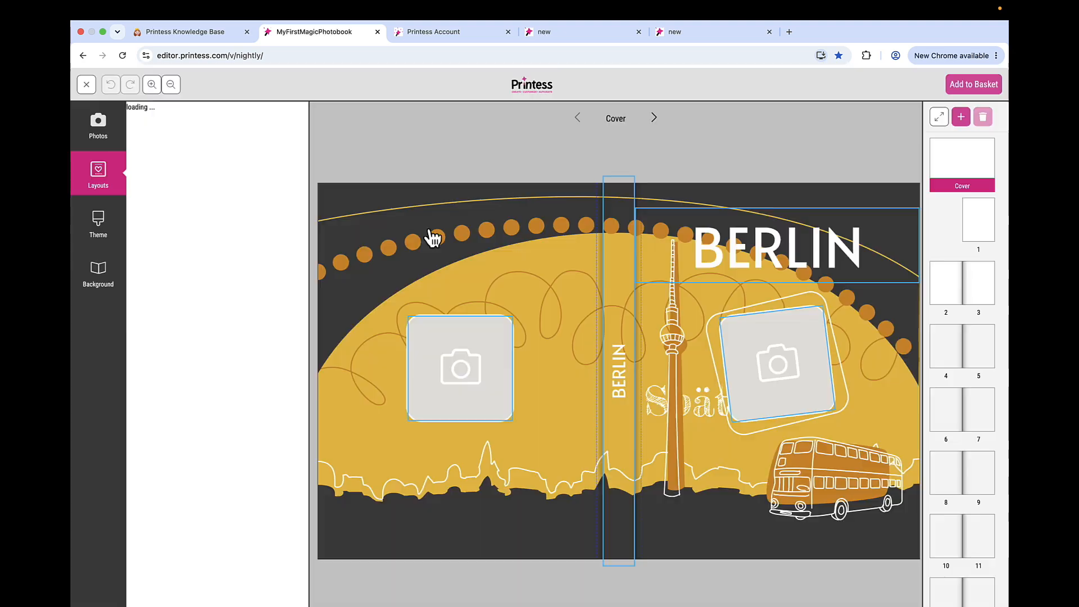
pyautogui.click(100, 235)
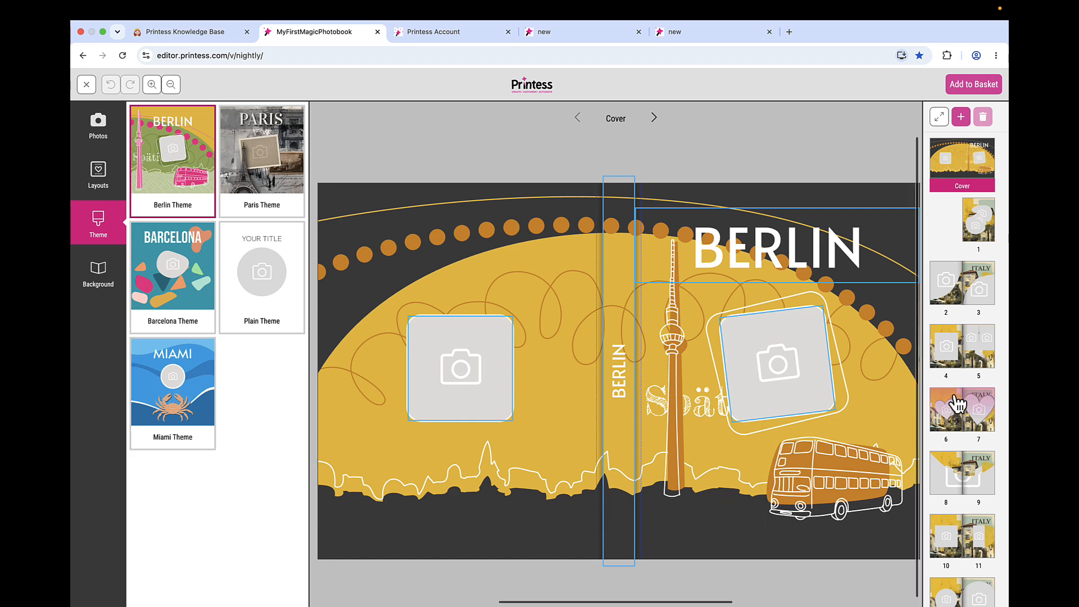
# - Look through the photobook's inner spreads from pages 4-5 up to pages 18-19
pyautogui.click(975, 360)
pyautogui.click(972, 419)
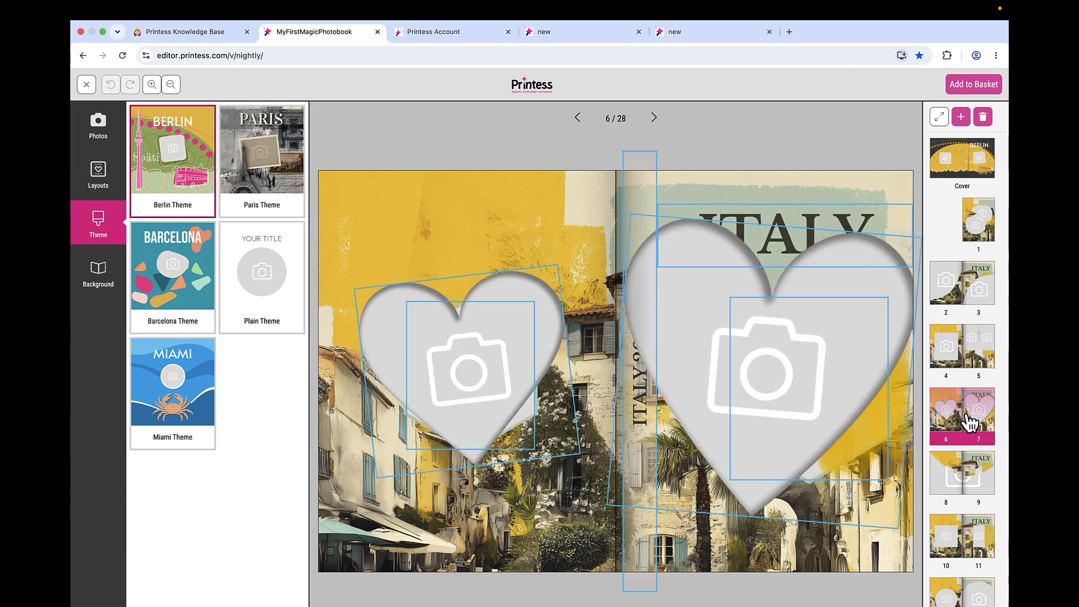
pyautogui.click(963, 470)
pyautogui.click(960, 533)
pyautogui.scroll(-5, 959, 534)
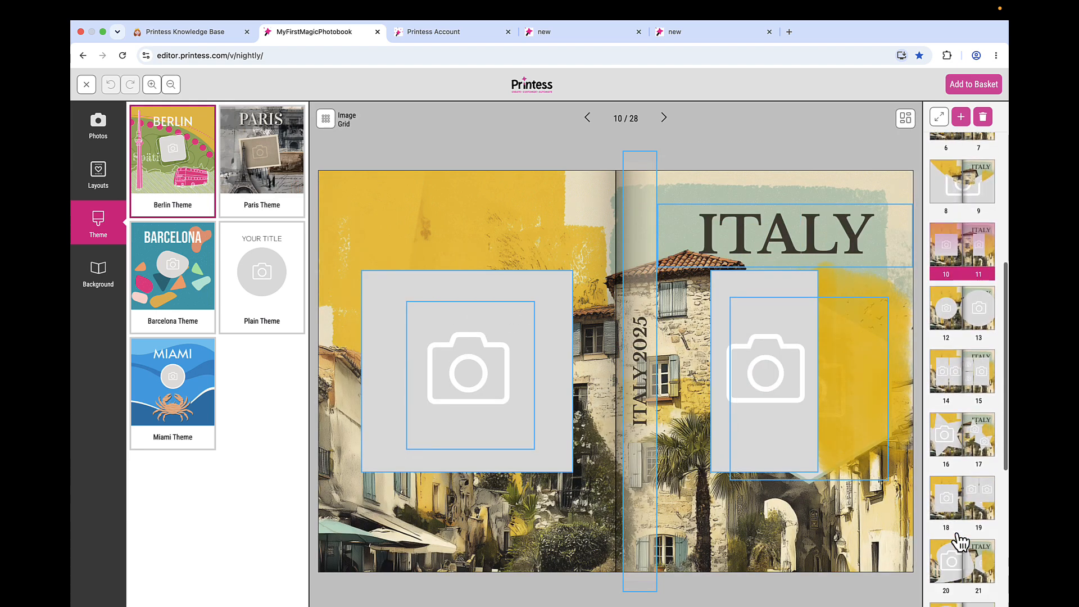
pyautogui.click(970, 433)
pyautogui.click(968, 481)
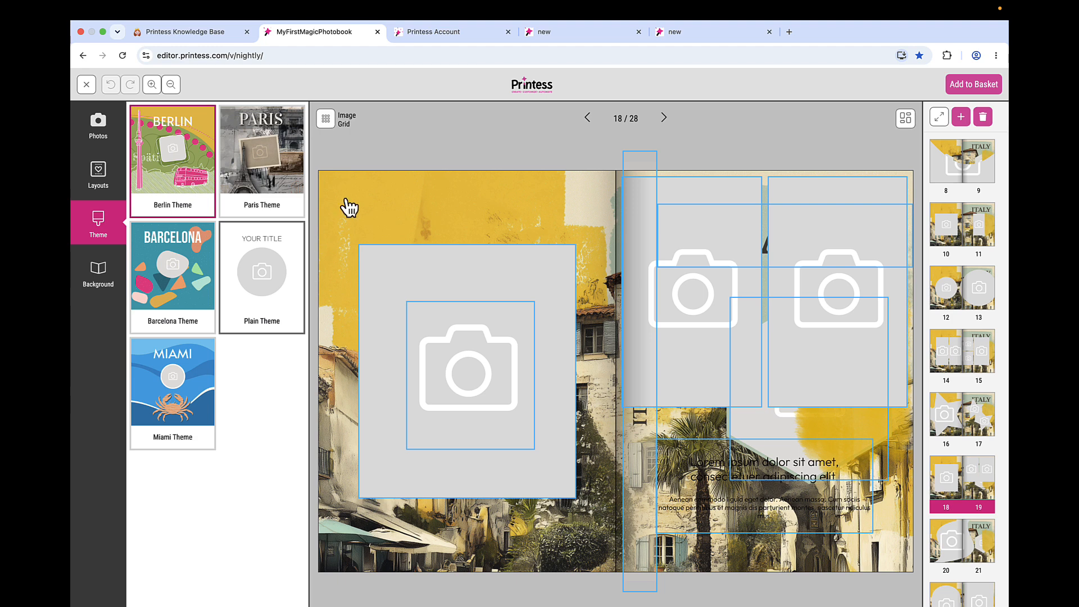
# - Switch to Printess Account, set the berlin photobook theme's filter for available book themes to Hide Theme Selection, and save the theme
pyautogui.click(444, 37)
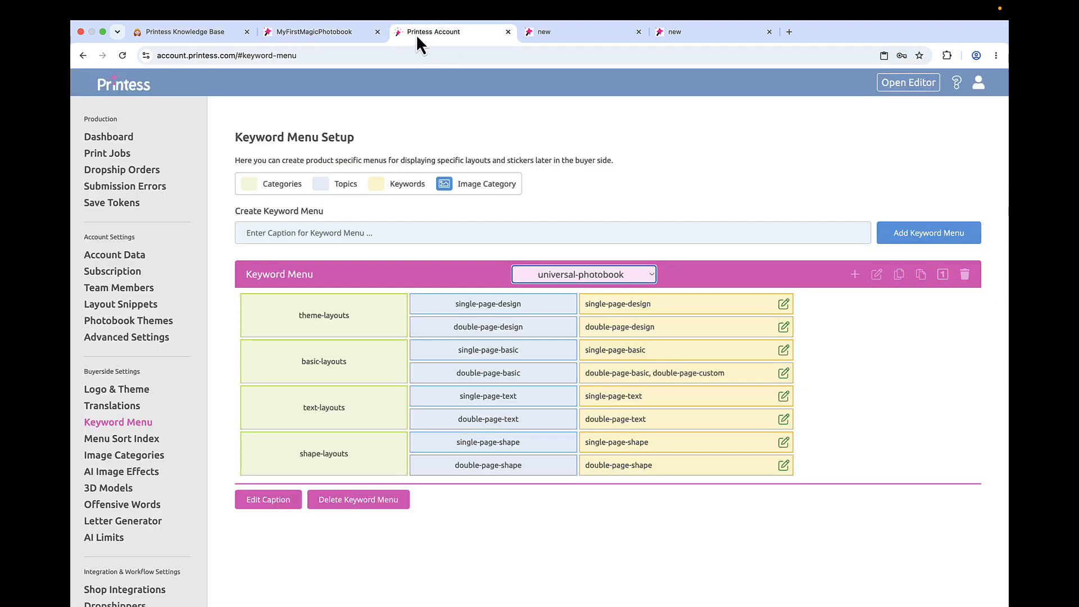
pyautogui.click(150, 322)
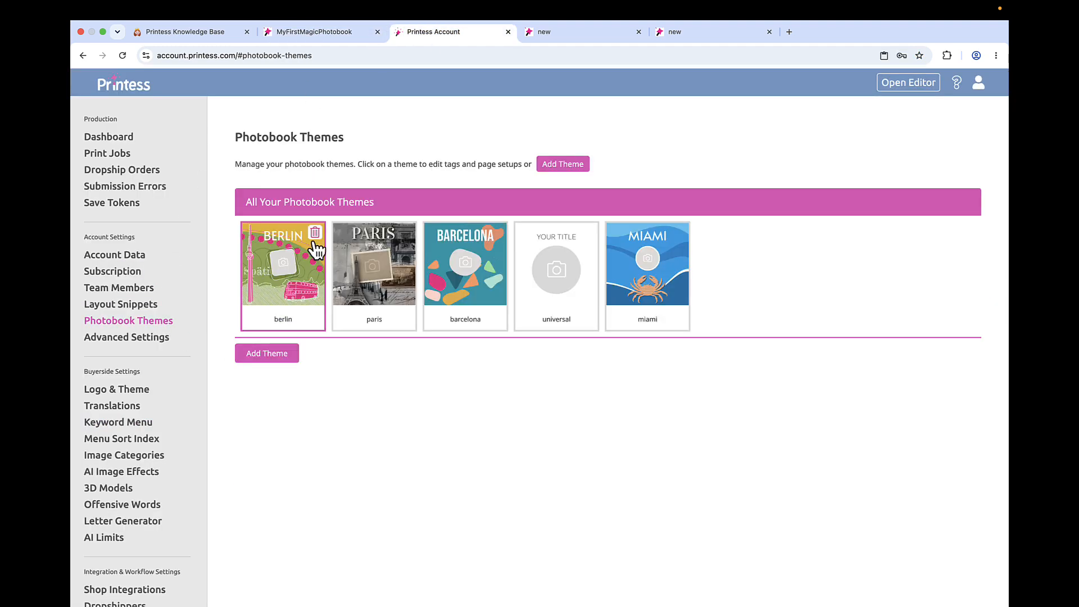
pyautogui.click(286, 280)
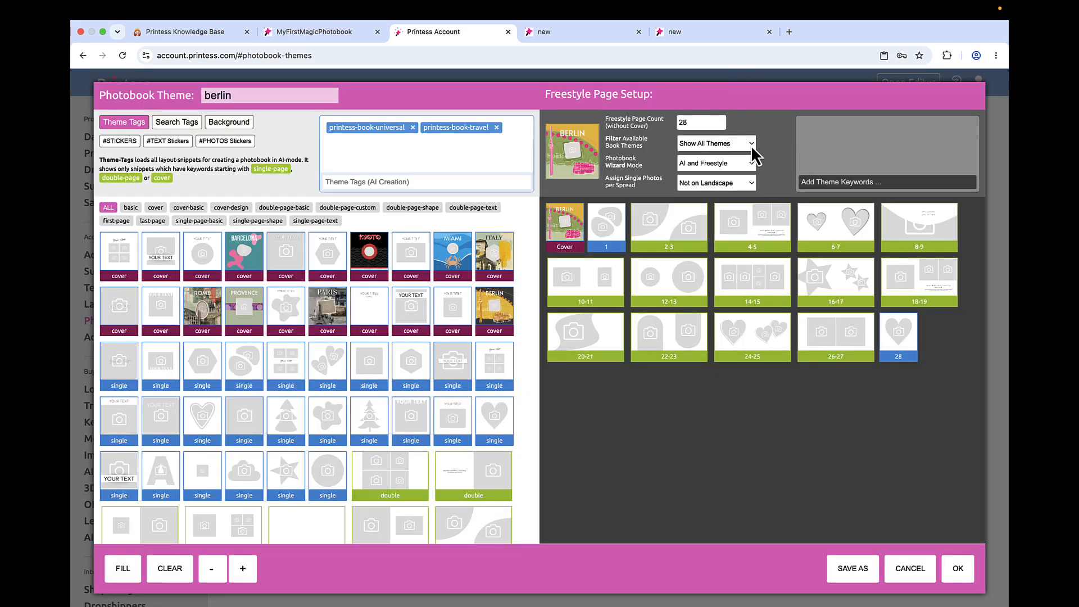
pyautogui.click(752, 145)
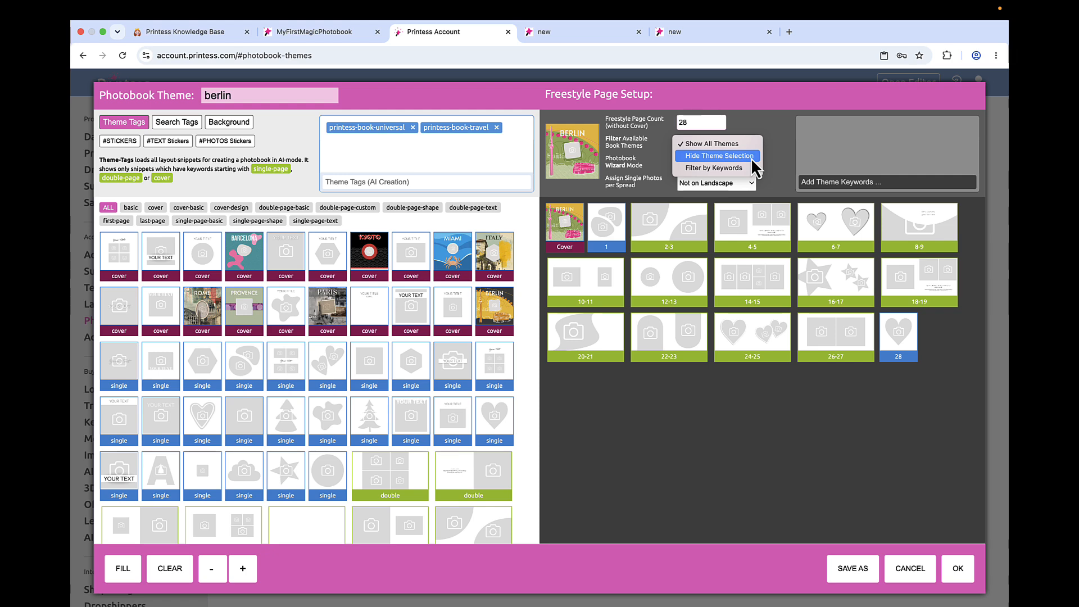
pyautogui.click(753, 159)
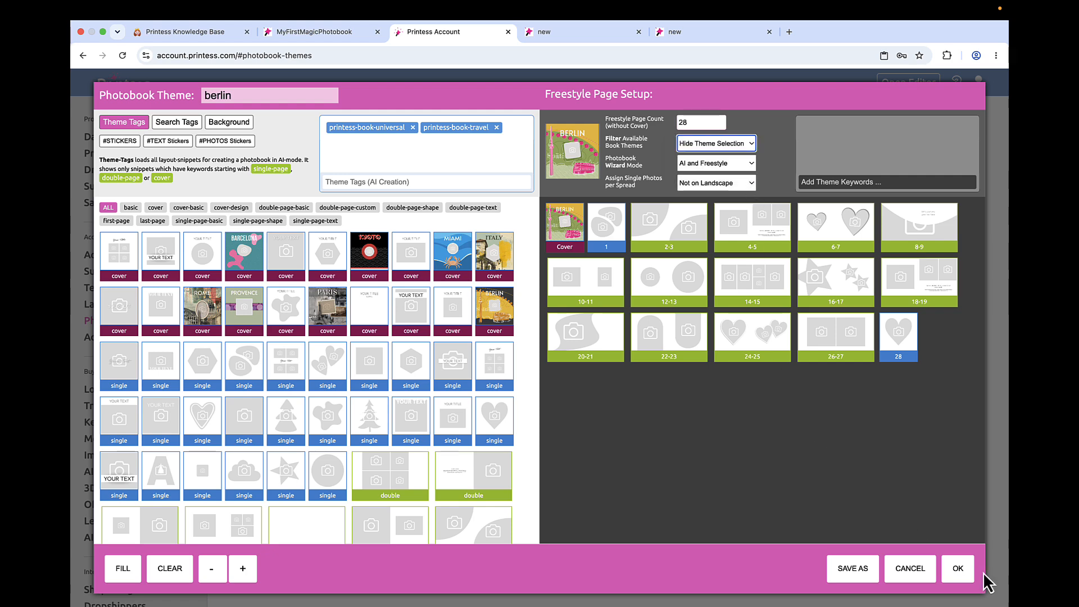
pyautogui.click(959, 570)
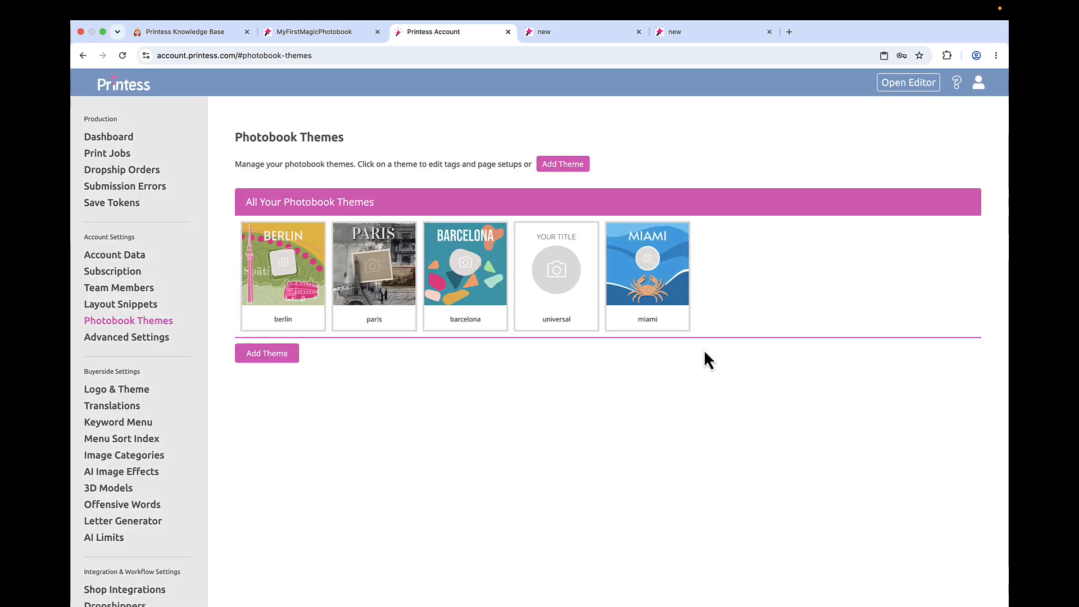
# - Return to the MyFirstMagicPhotobook editor, leave the preview, review the Magic Photobook Theme in the photobook settings, and save them
pyautogui.click(326, 38)
pyautogui.click(87, 84)
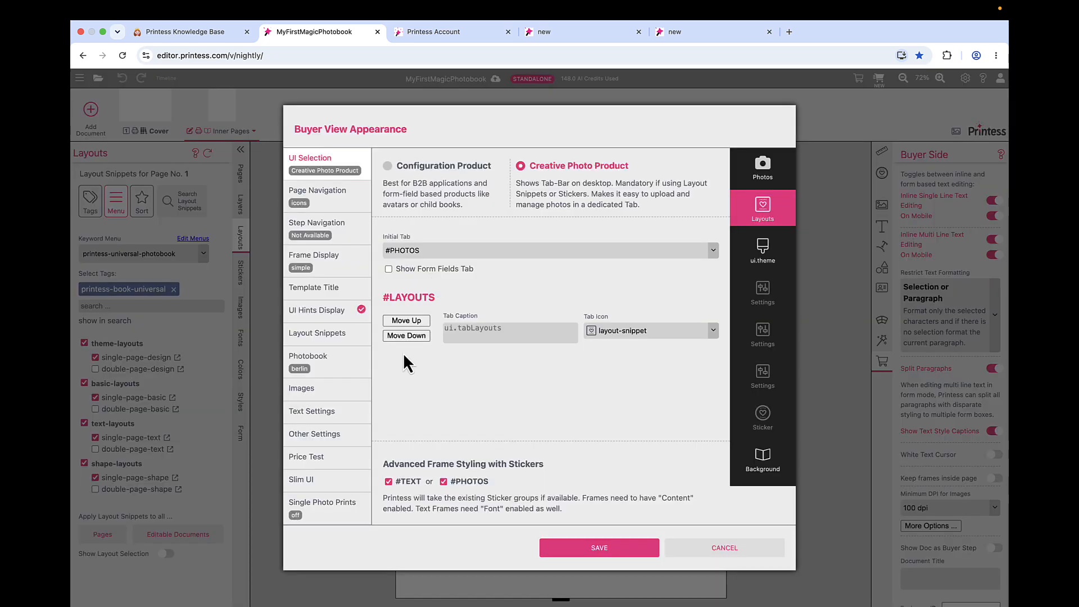
pyautogui.click(344, 374)
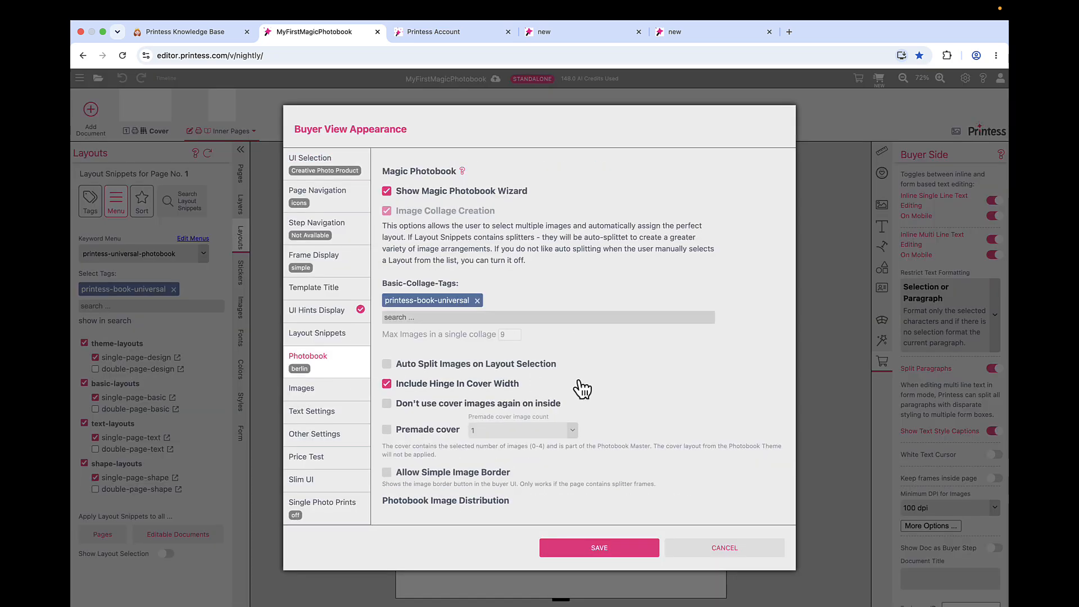
pyautogui.scroll(-3, 579, 384)
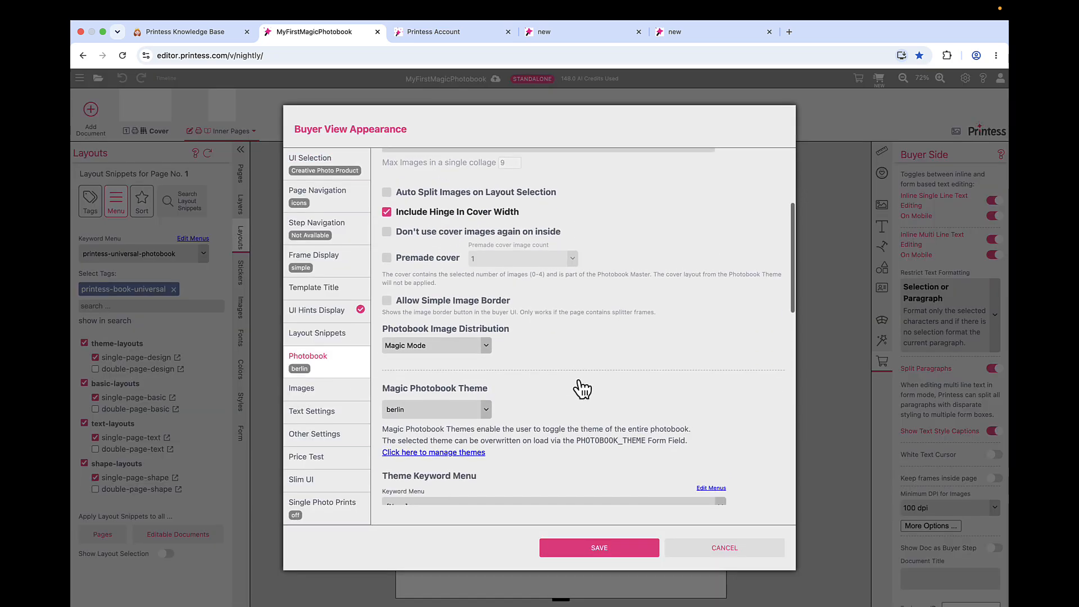
pyautogui.click(608, 549)
# - Start the buyer preview again with self-design and check the theme selection after the filter change
pyautogui.click(879, 79)
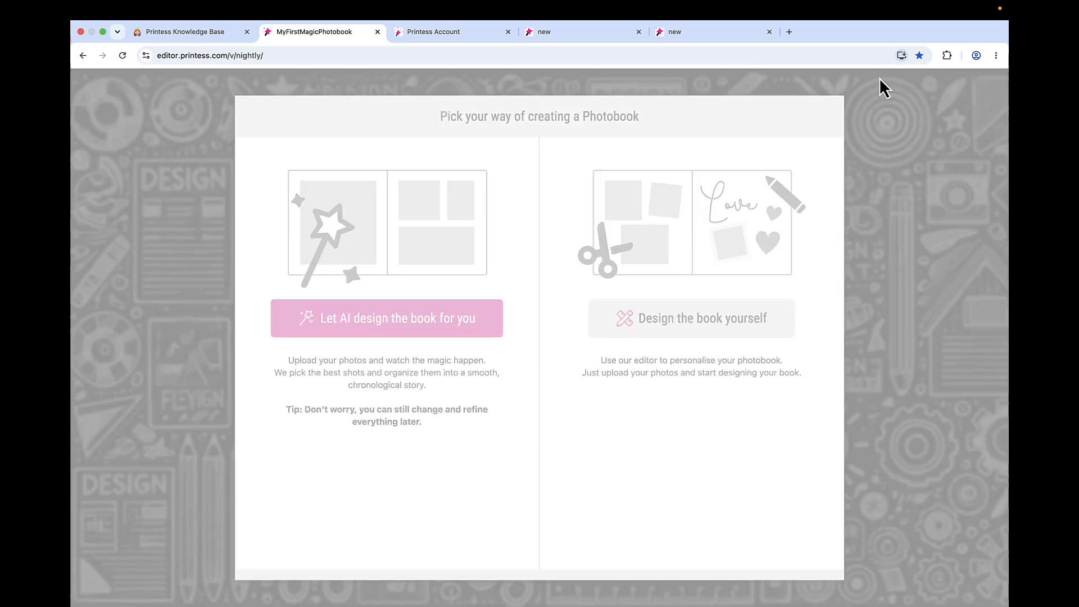
pyautogui.click(658, 331)
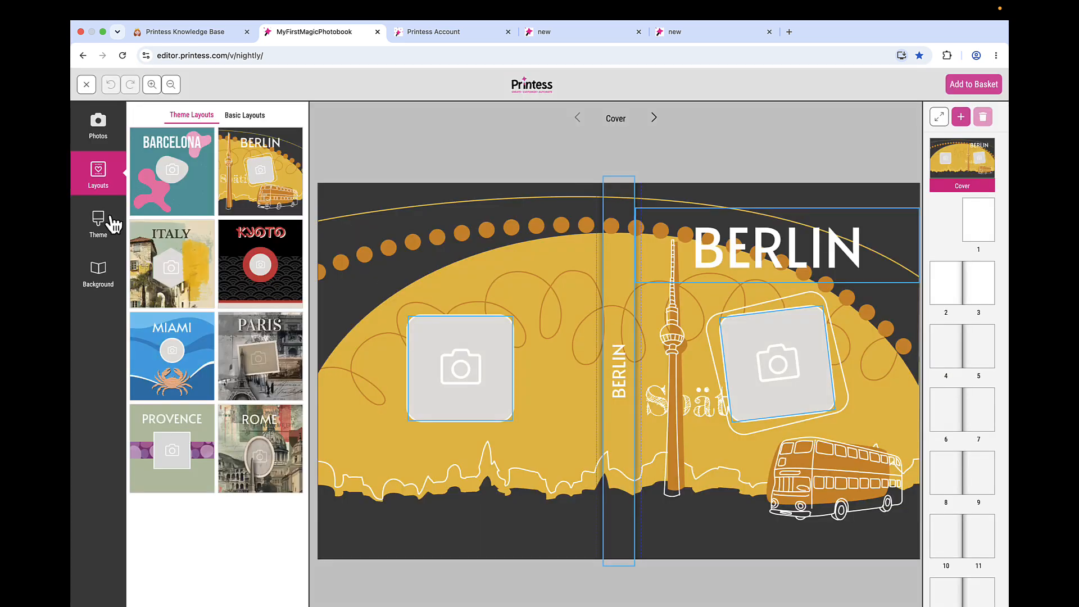
pyautogui.click(111, 225)
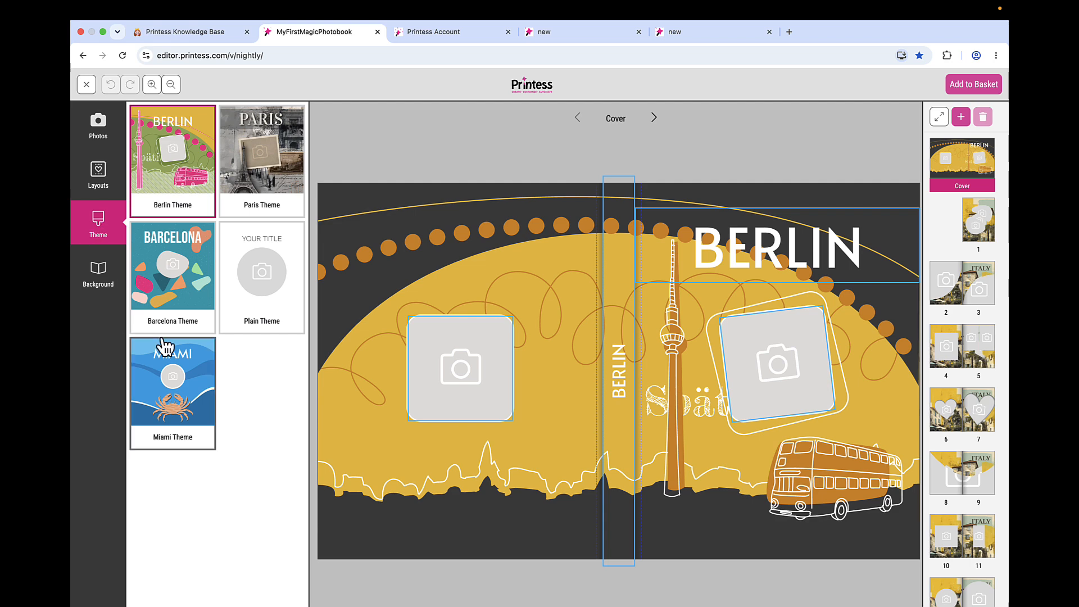
# - Leave the preview and reopen the MyFirstMagicPhotobook template in a fresh editor tab
pyautogui.click(86, 84)
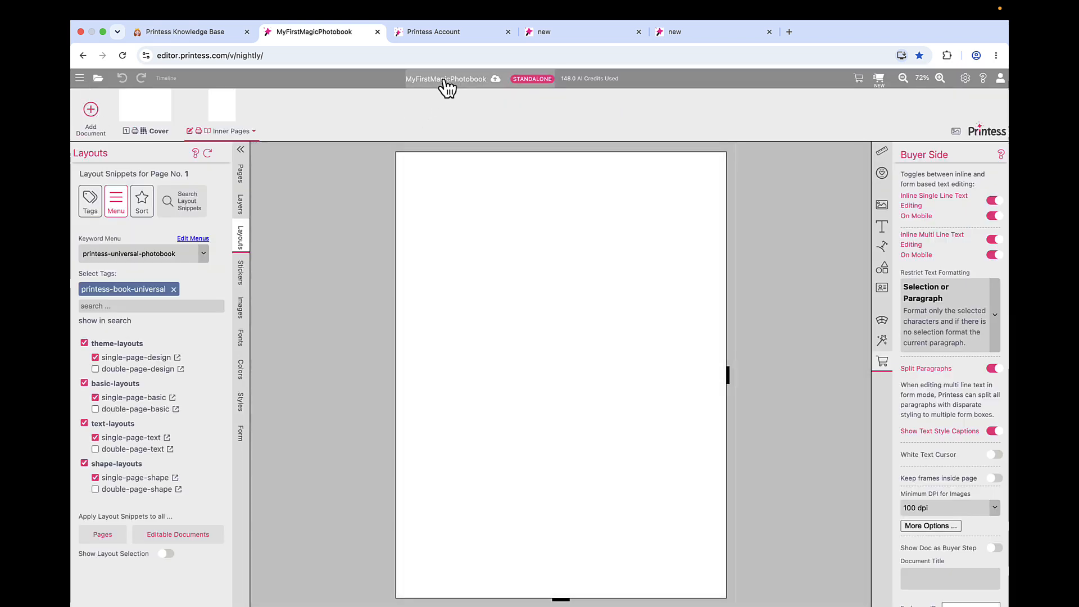
pyautogui.click(444, 80)
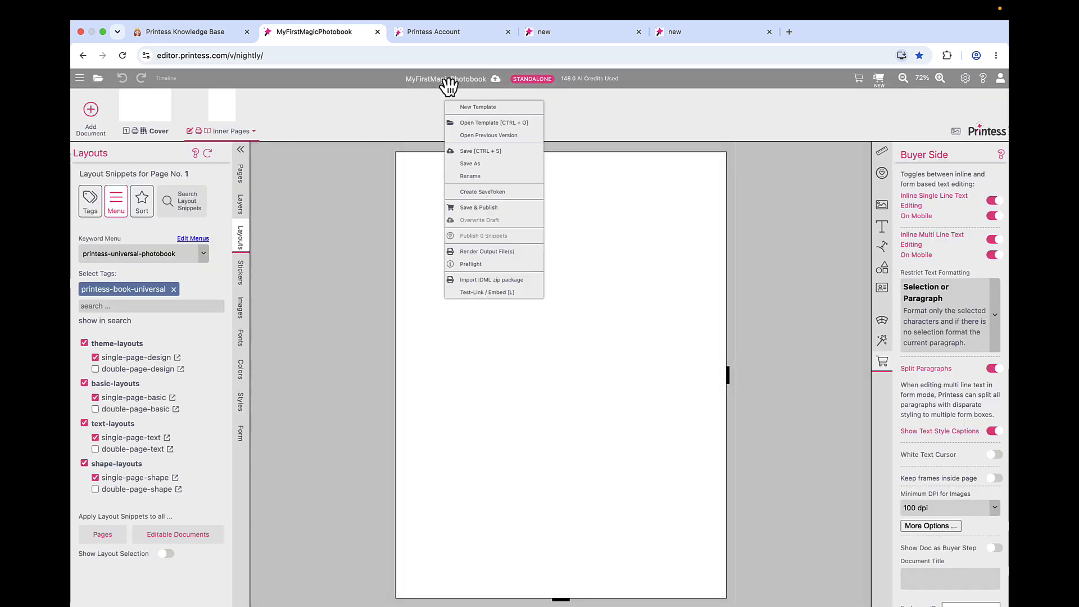
pyautogui.click(391, 292)
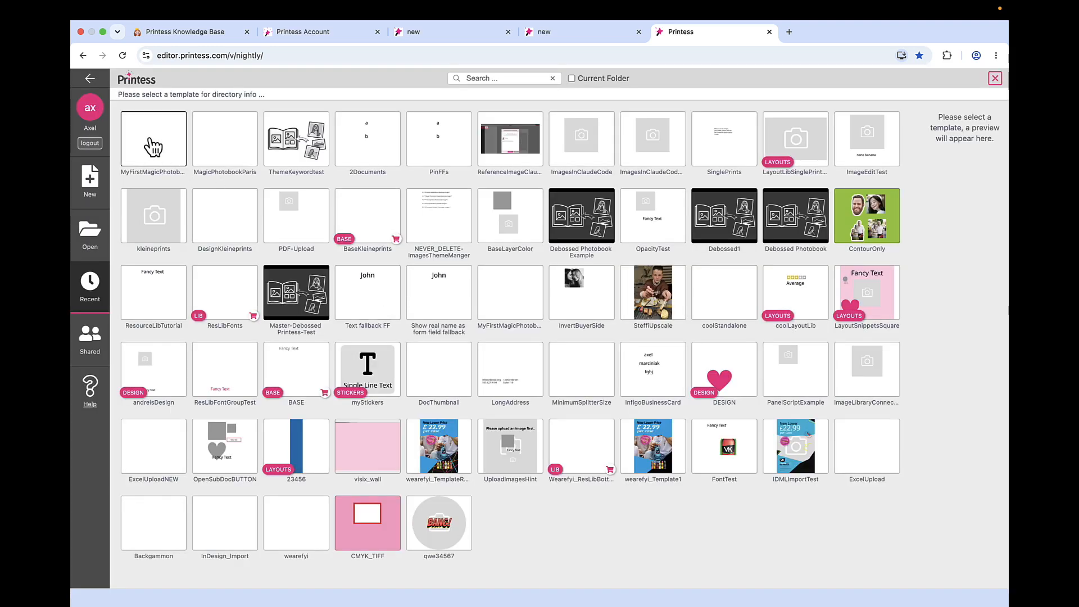
pyautogui.doubleClick(153, 148)
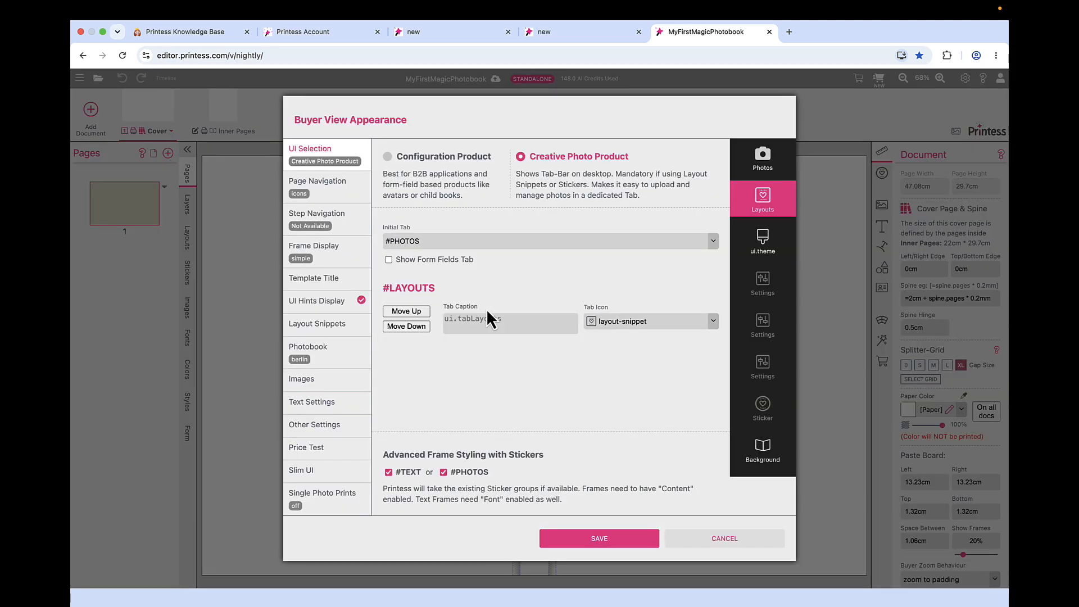
# - Save the Buyer View Appearance settings of the reopened template and preview the self-designed photobook to check its theme tab
pyautogui.click(641, 540)
pyautogui.click(879, 80)
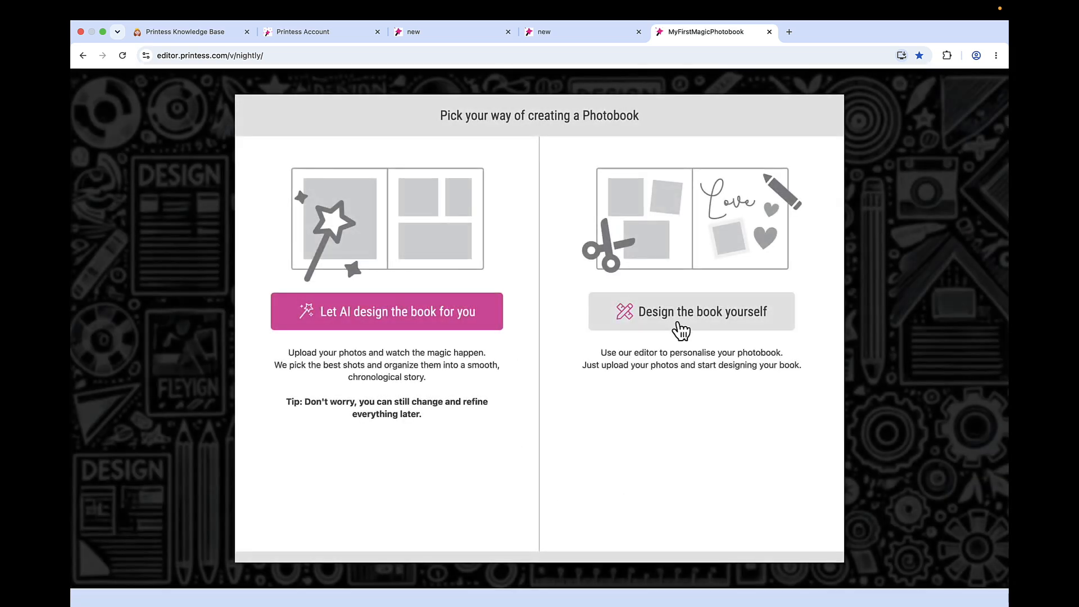
pyautogui.click(608, 311)
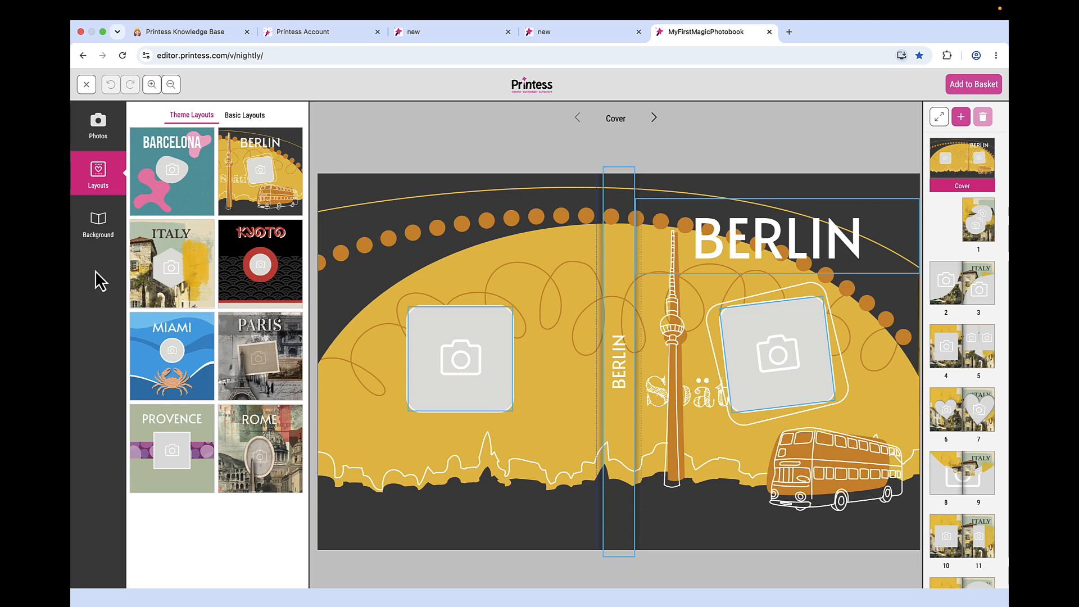
# - Leave the preview, inspect the theme tab's settings in Buyer View Appearance, and dismiss them without saving
pyautogui.click(87, 85)
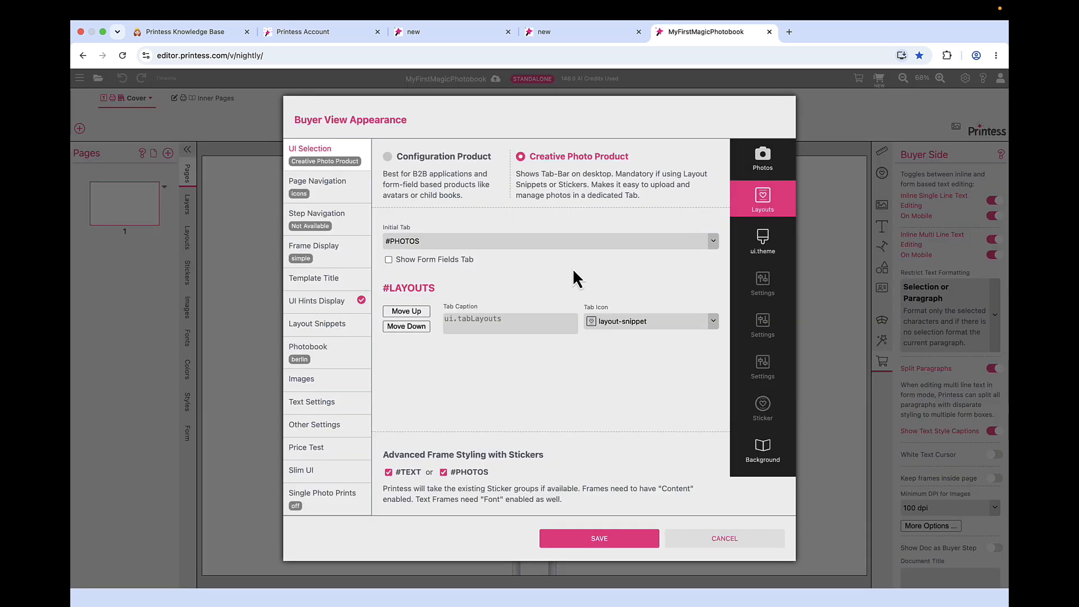
pyautogui.click(766, 248)
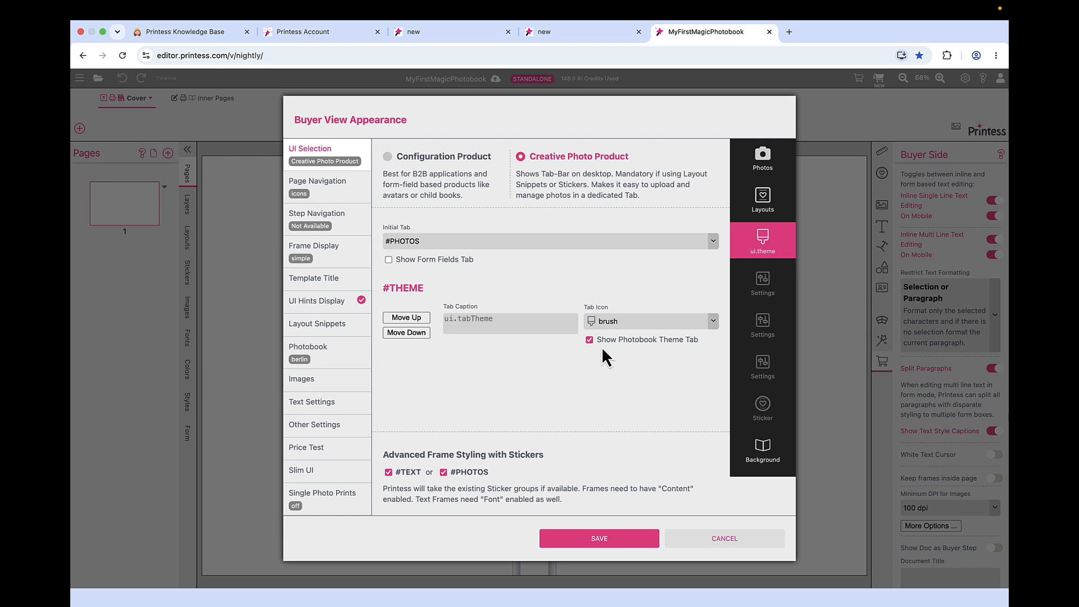
pyautogui.click(703, 540)
# - Switch to Printess Account, set the berlin theme's filter to Filter by Keywords, add the theme keyword travel, and save the theme
pyautogui.click(335, 32)
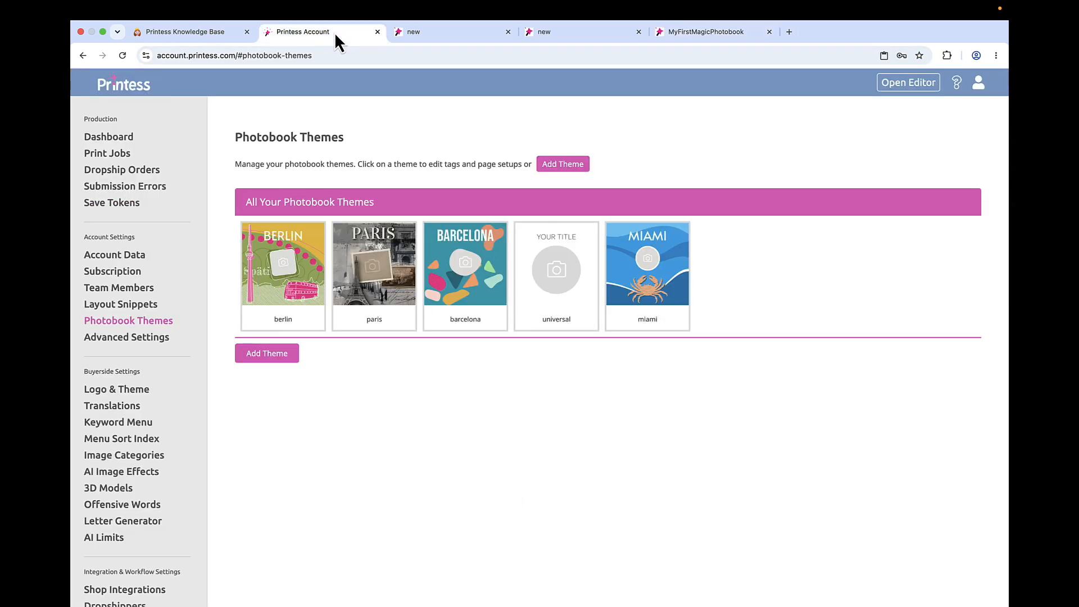
pyautogui.click(286, 280)
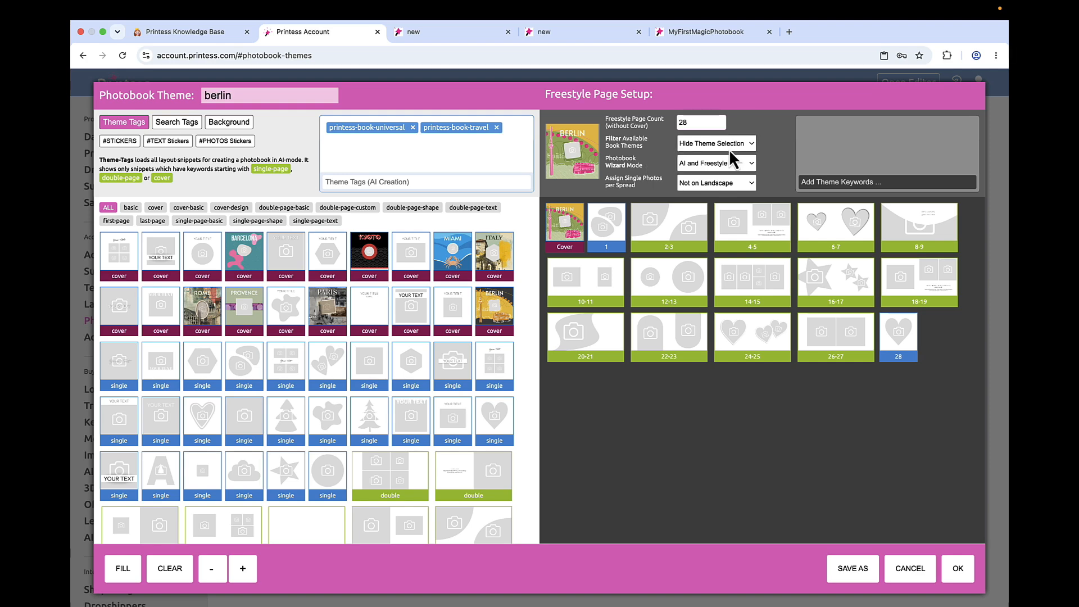
pyautogui.click(723, 143)
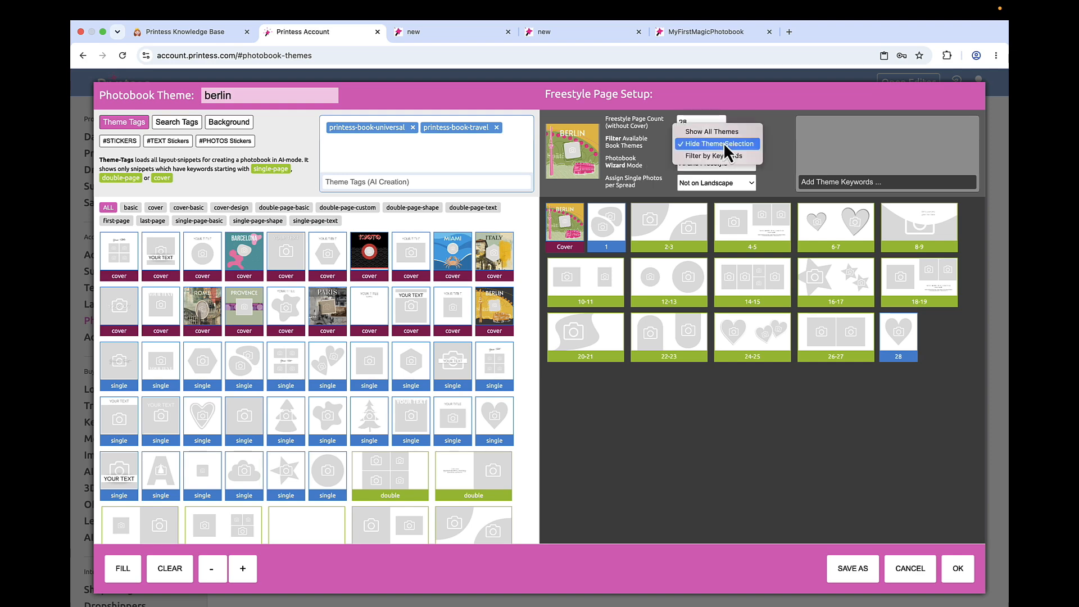
pyautogui.click(721, 160)
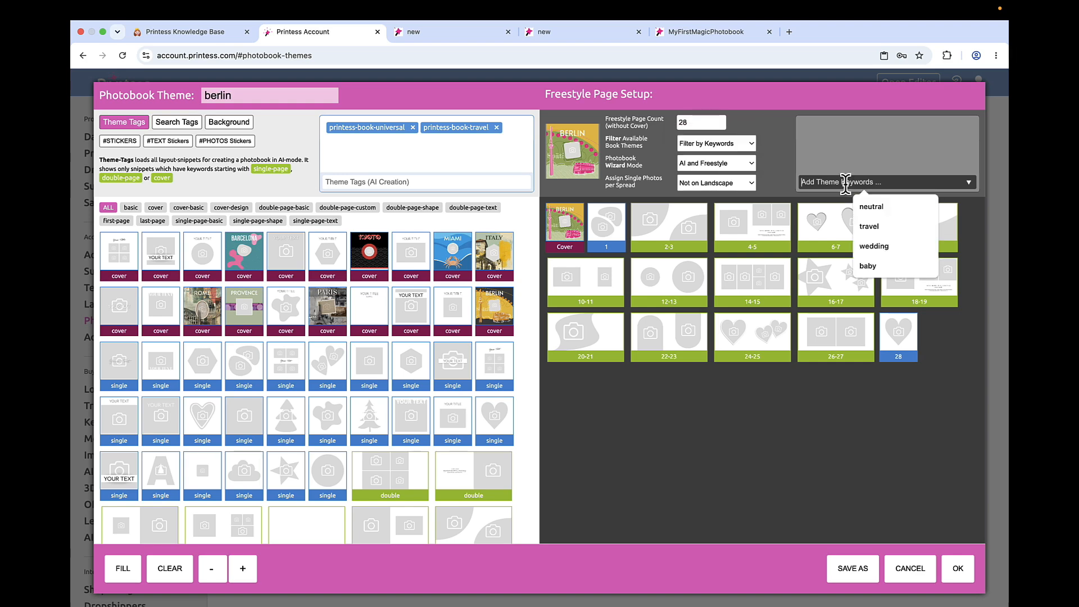
pyautogui.click(893, 243)
pyautogui.click(957, 568)
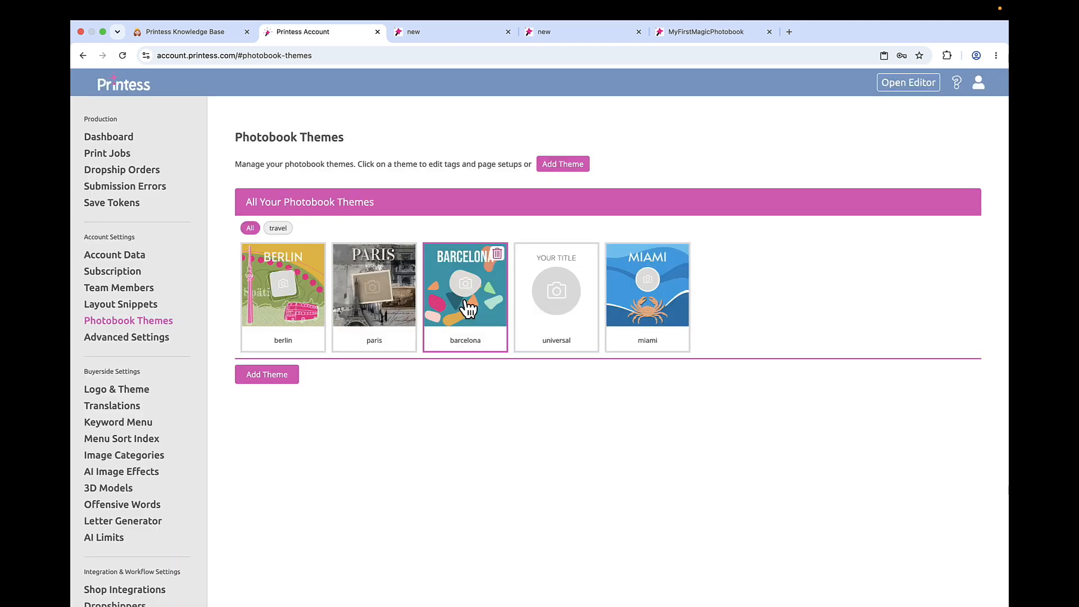
# - Add the theme keyword travel to the barcelona and miami photobook themes and save both themes
pyautogui.click(469, 306)
pyautogui.click(826, 181)
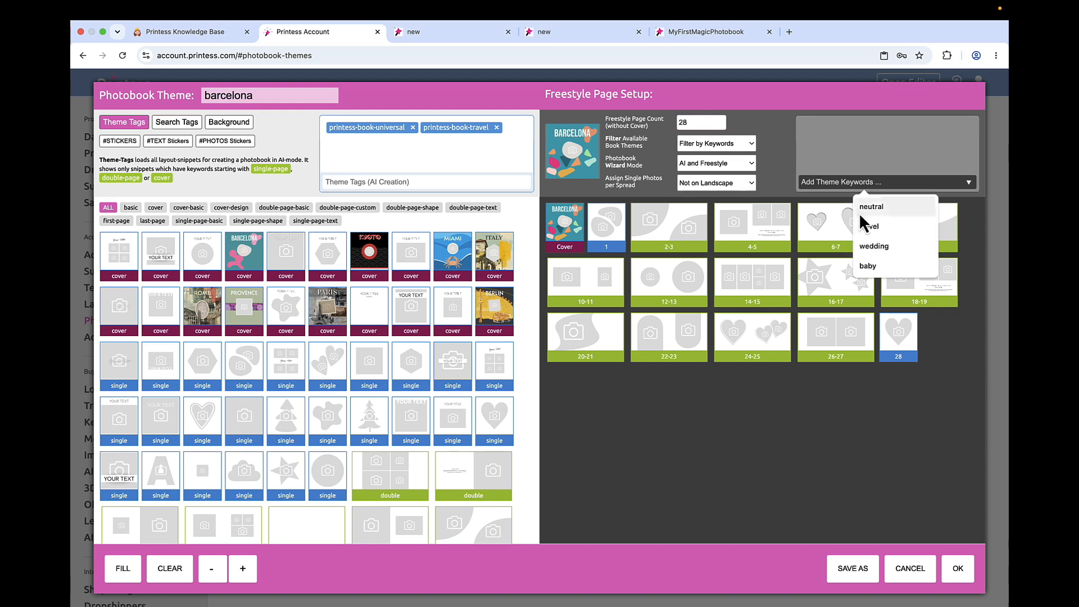
pyautogui.click(863, 224)
pyautogui.click(955, 568)
pyautogui.click(646, 296)
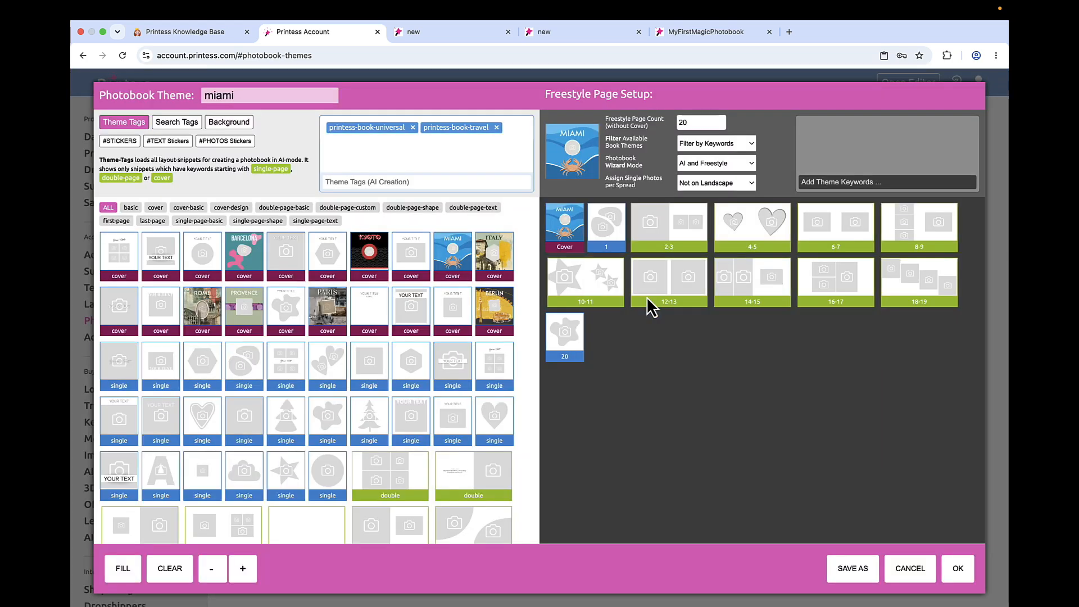
pyautogui.click(958, 569)
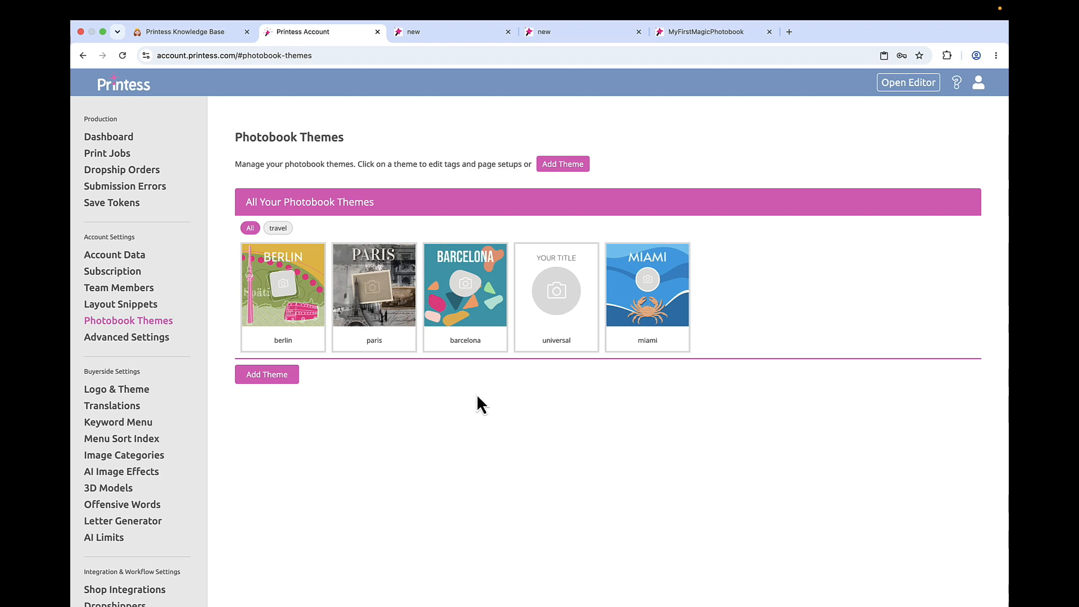
# - Compare the photobook themes tagged travel with the full list of themes
pyautogui.click(281, 230)
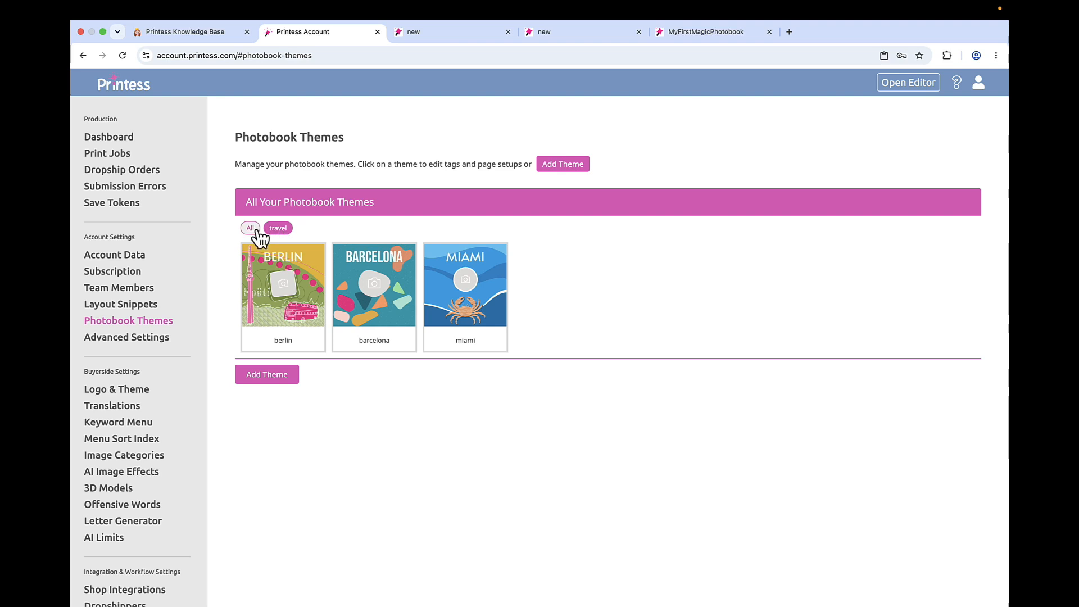
pyautogui.click(250, 229)
pyautogui.click(281, 231)
# - Switch to the MyFirstMagicPhotobook template and set its Magic Photobook Theme to paris, saving the Buyer View Appearance settings
pyautogui.click(689, 37)
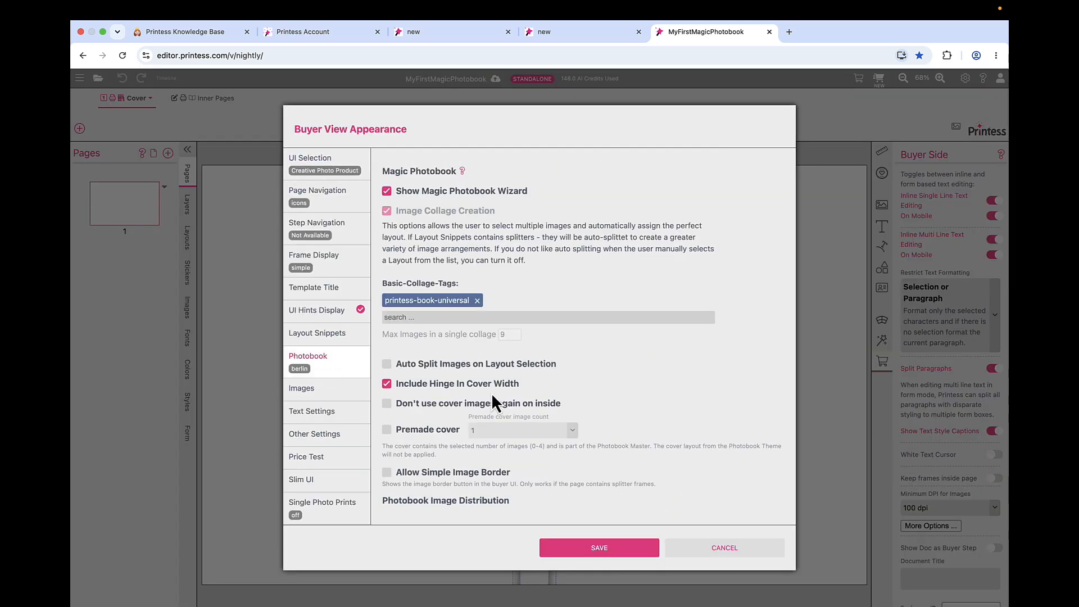
pyautogui.scroll(-4, 492, 394)
pyautogui.click(487, 368)
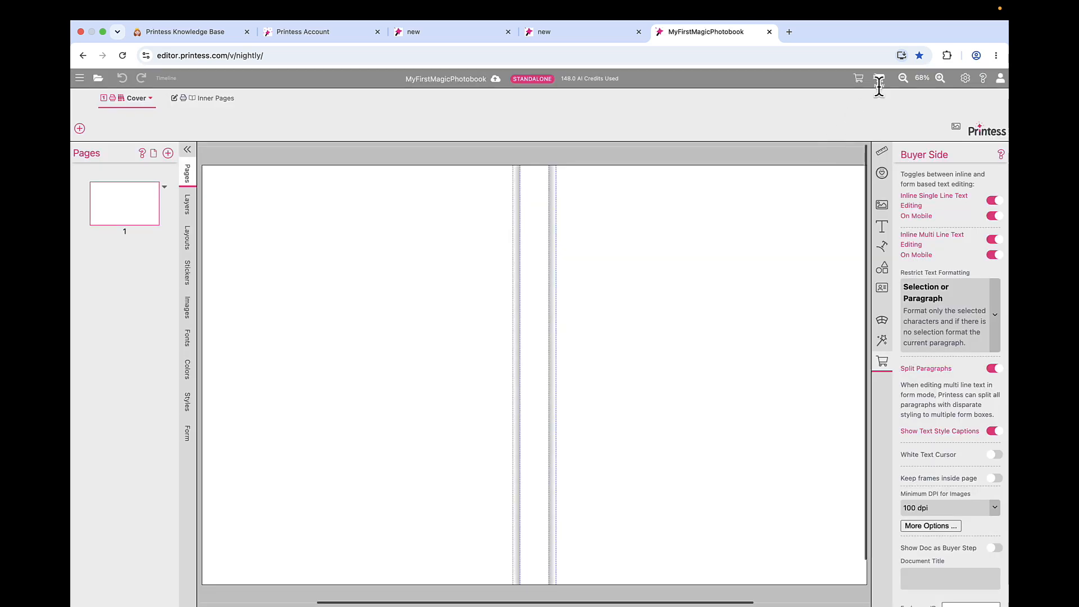
# - Preview the photobook as a self-designed book and examine which themes are offered with the paris theme
pyautogui.click(879, 80)
pyautogui.click(721, 331)
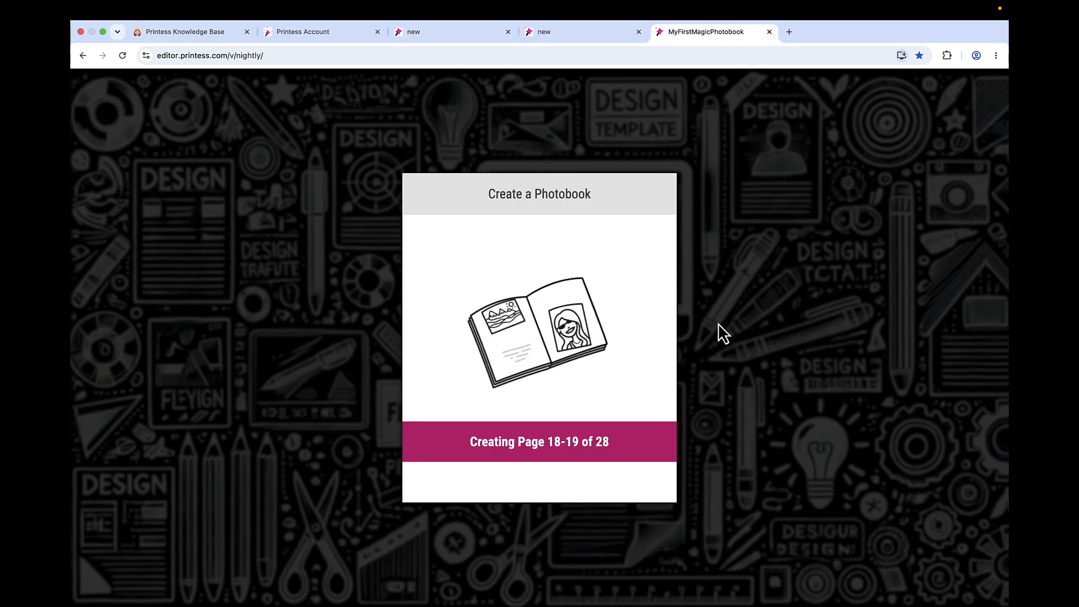
pyautogui.click(99, 226)
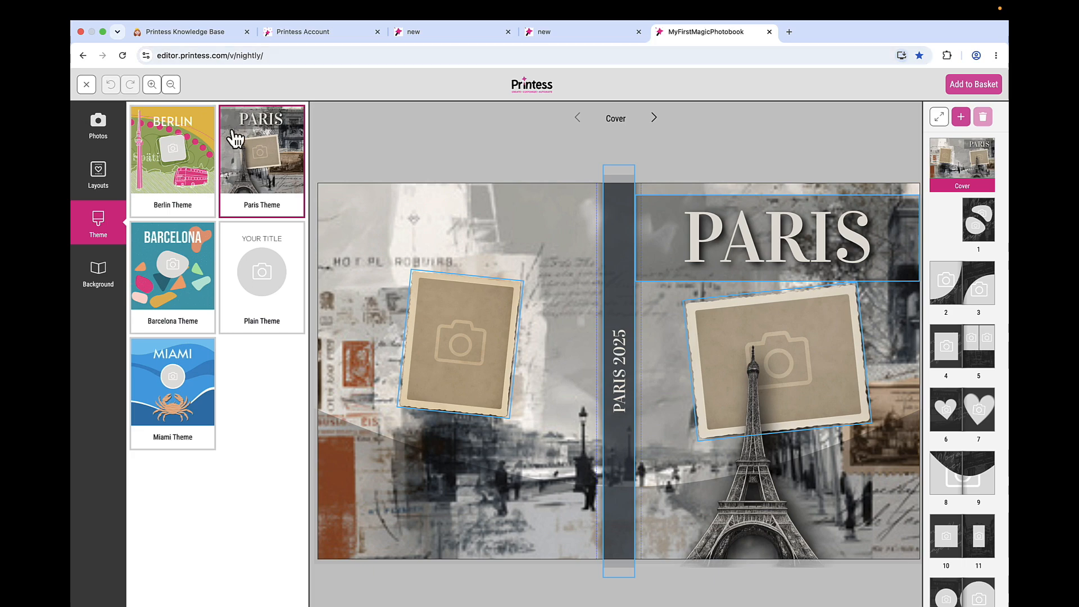
# - Leave the preview, set the Magic Photobook Theme to berlin, save the settings, and preview the self-designed photobook
pyautogui.click(86, 84)
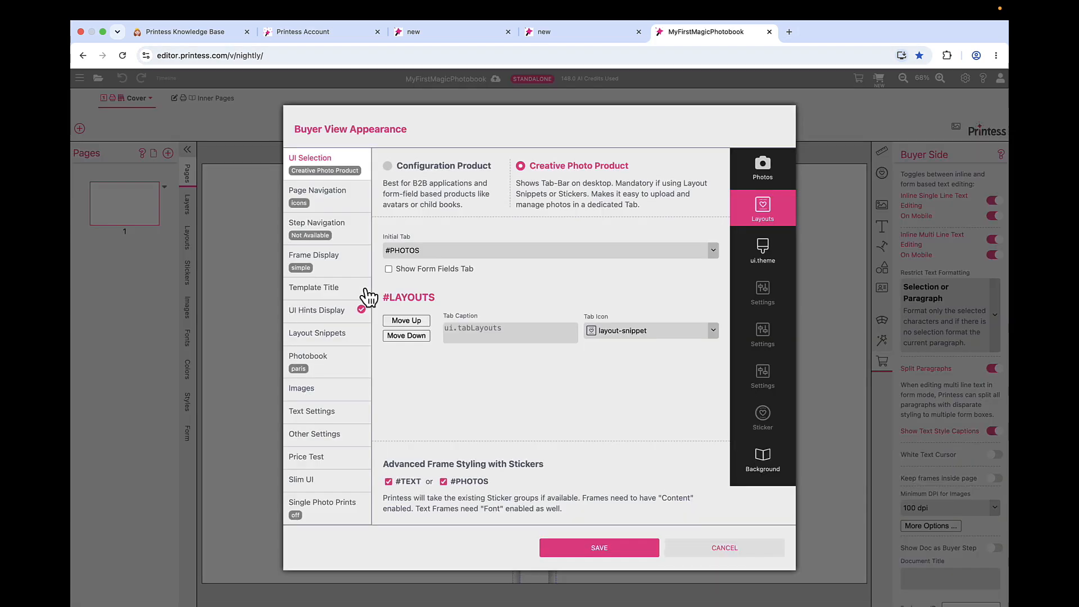
pyautogui.click(339, 360)
pyautogui.scroll(-3, 464, 413)
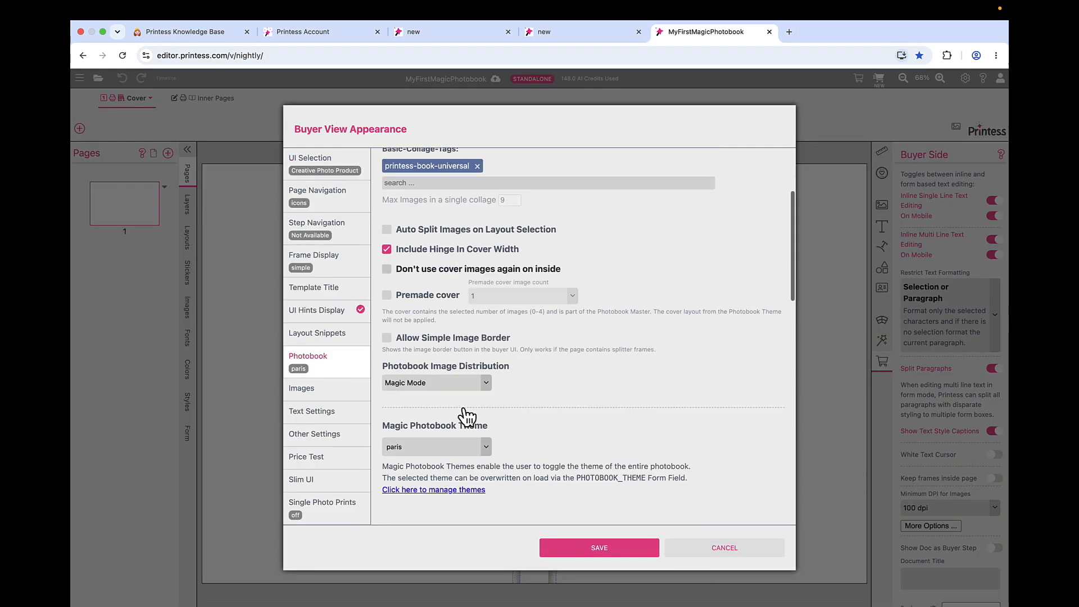
pyautogui.scroll(-2, 466, 416)
pyautogui.click(485, 388)
pyautogui.click(493, 409)
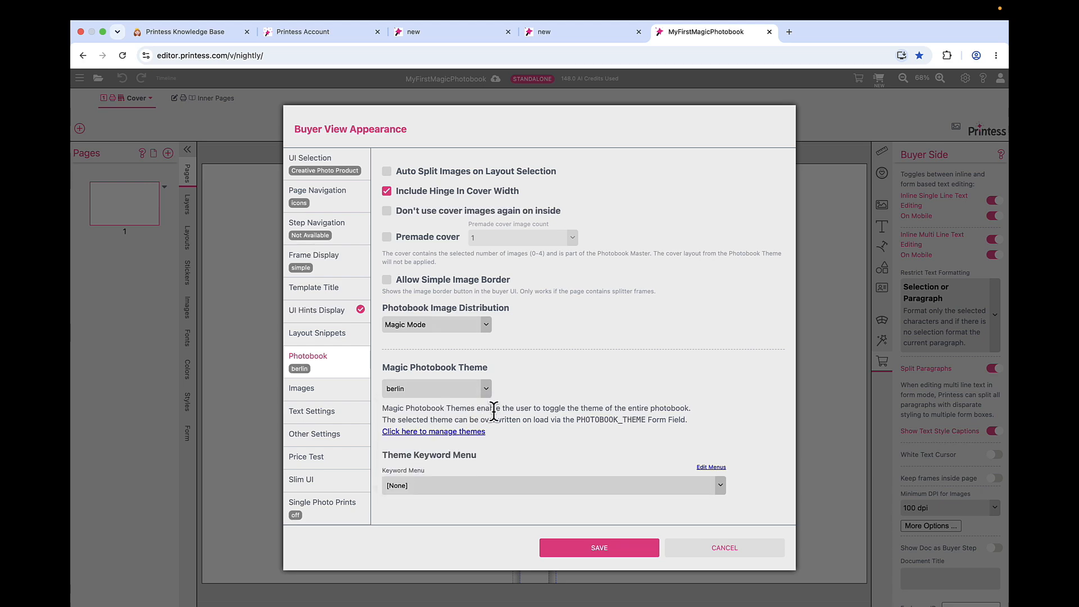
pyautogui.click(596, 548)
pyautogui.click(666, 320)
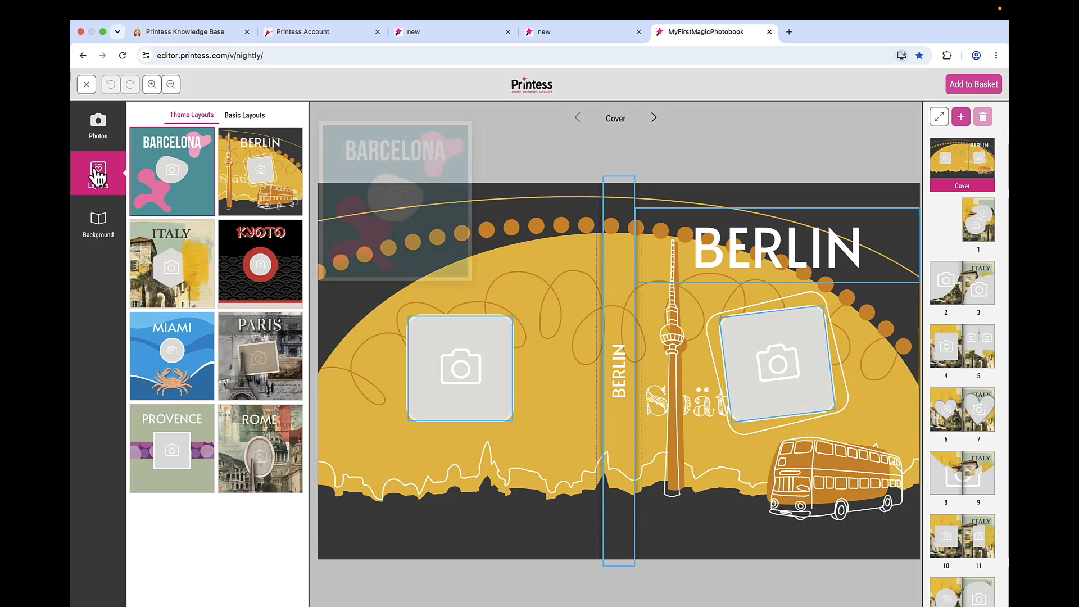
# - Leave the preview and reopen the MyFirstMagicPhotobook template in a fresh editor tab, loading the unsaved local version
pyautogui.click(88, 84)
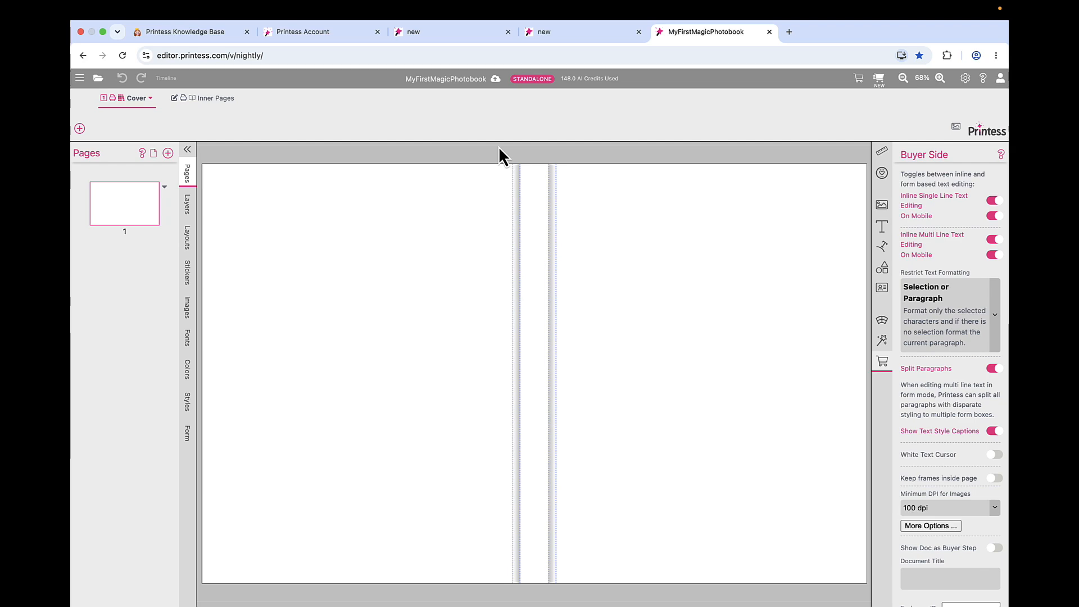
pyautogui.click(769, 32)
pyautogui.click(659, 32)
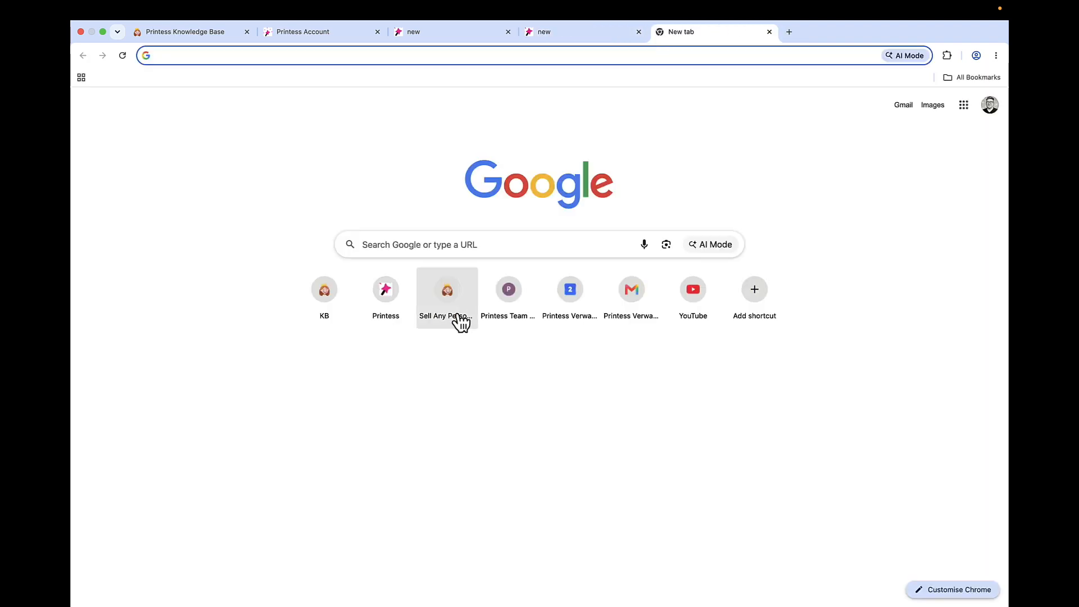
pyautogui.click(389, 296)
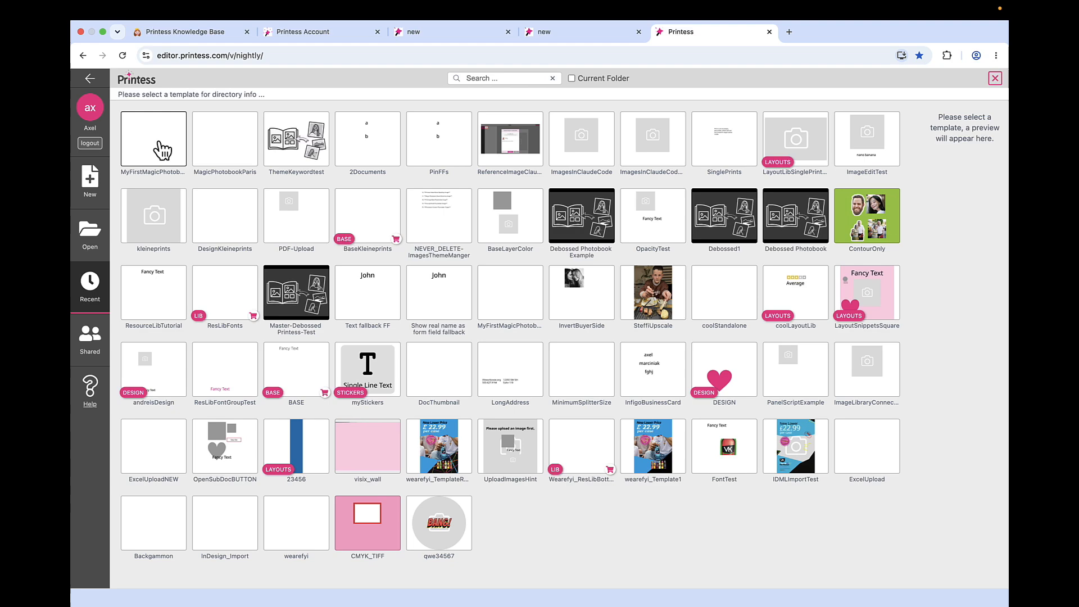
pyautogui.doubleClick(161, 149)
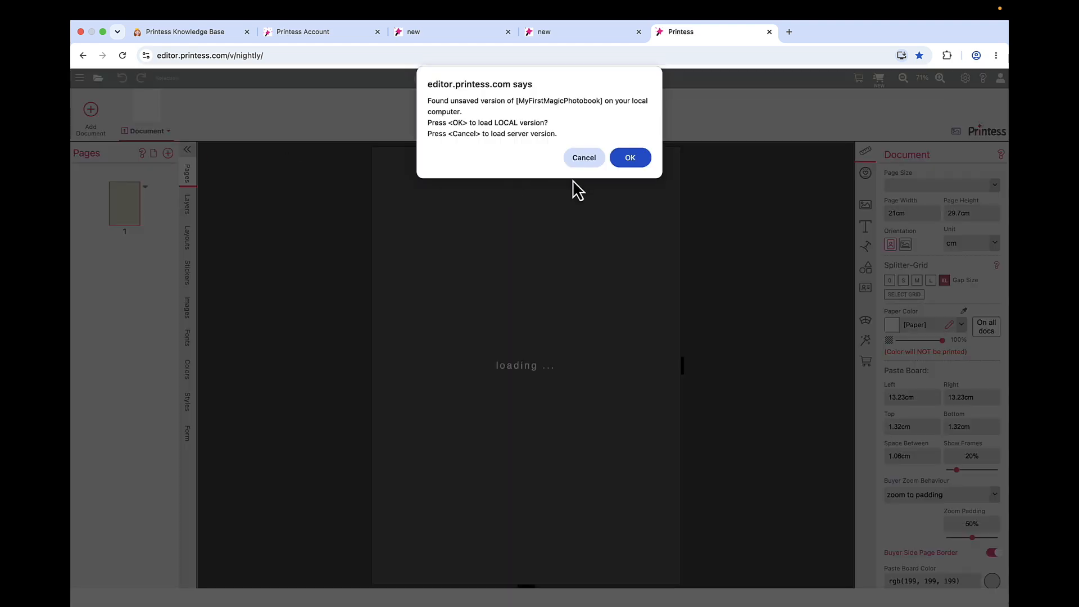
pyautogui.click(635, 159)
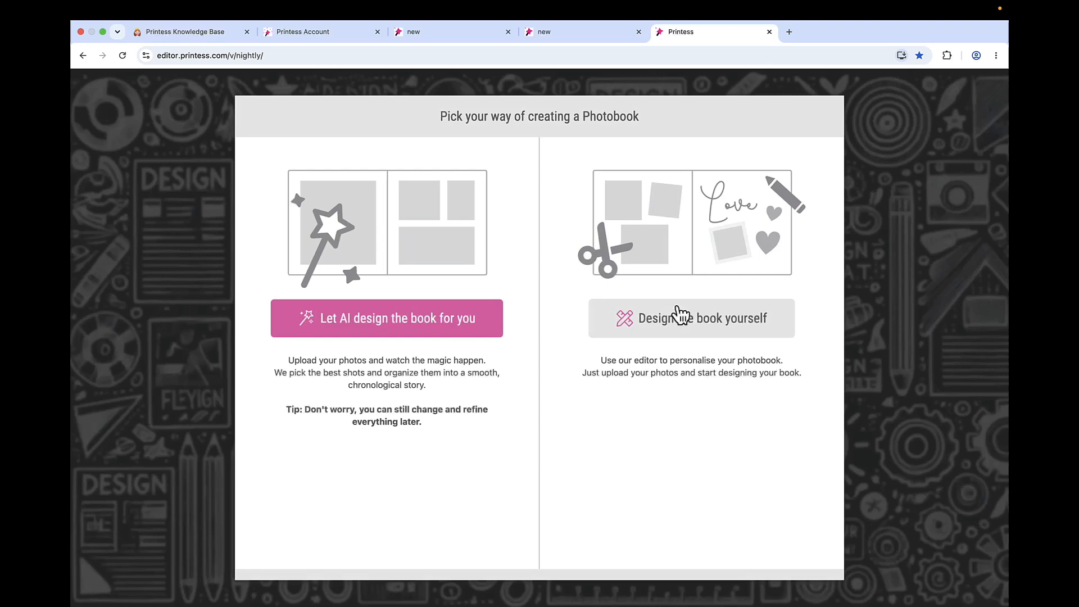
# - Preview the reopened template as a self-designed book and examine the themes offered with the berlin theme
pyautogui.click(682, 315)
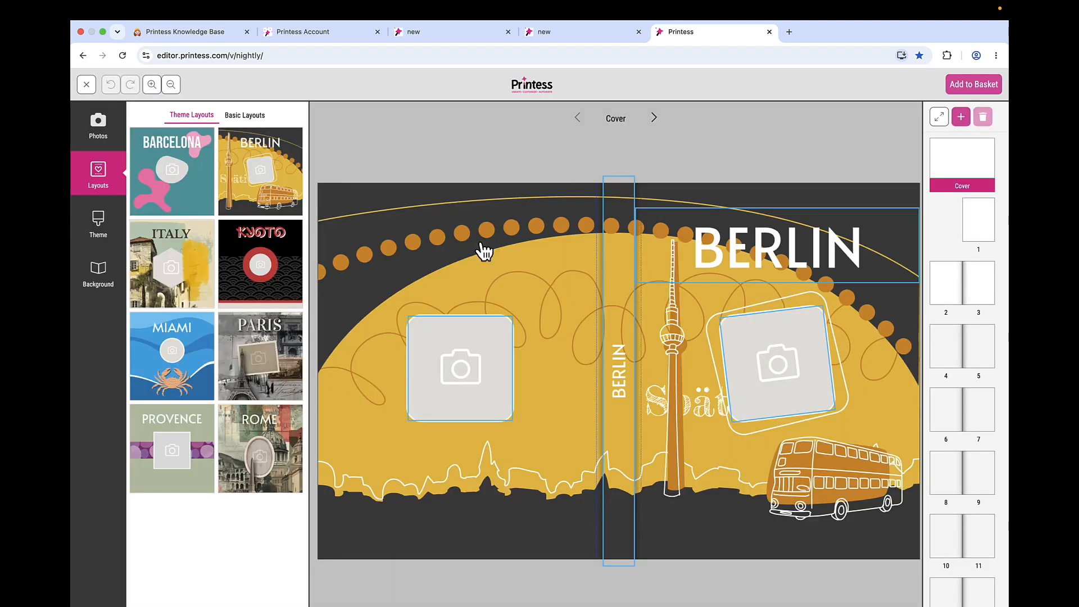
pyautogui.click(91, 231)
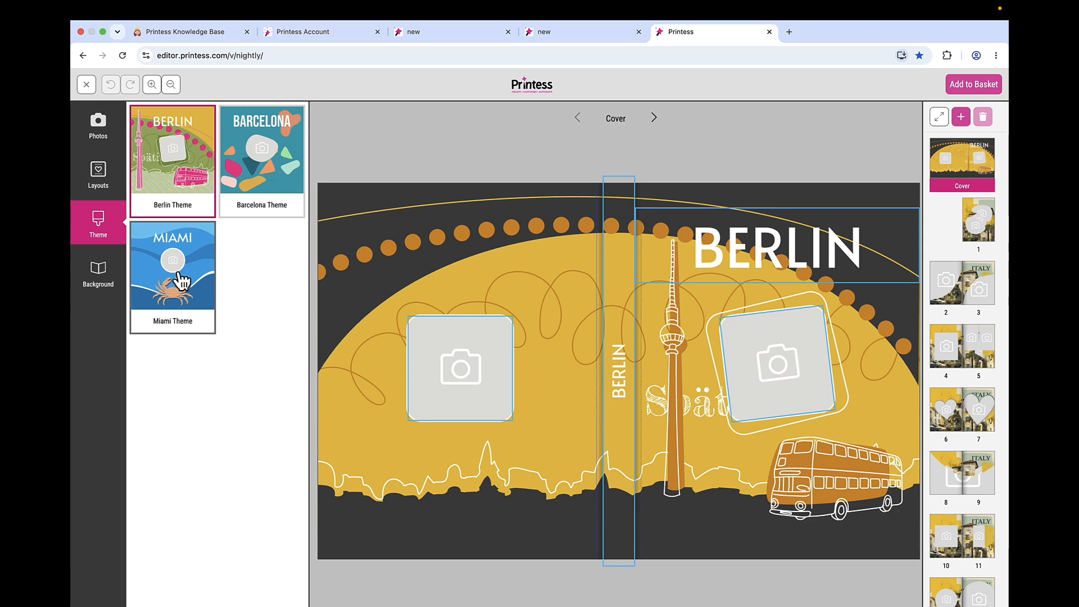
# - Switch to Printess Account, list all photobook themes, and inspect the paris theme's filter and keyword settings
pyautogui.click(330, 37)
pyautogui.click(253, 228)
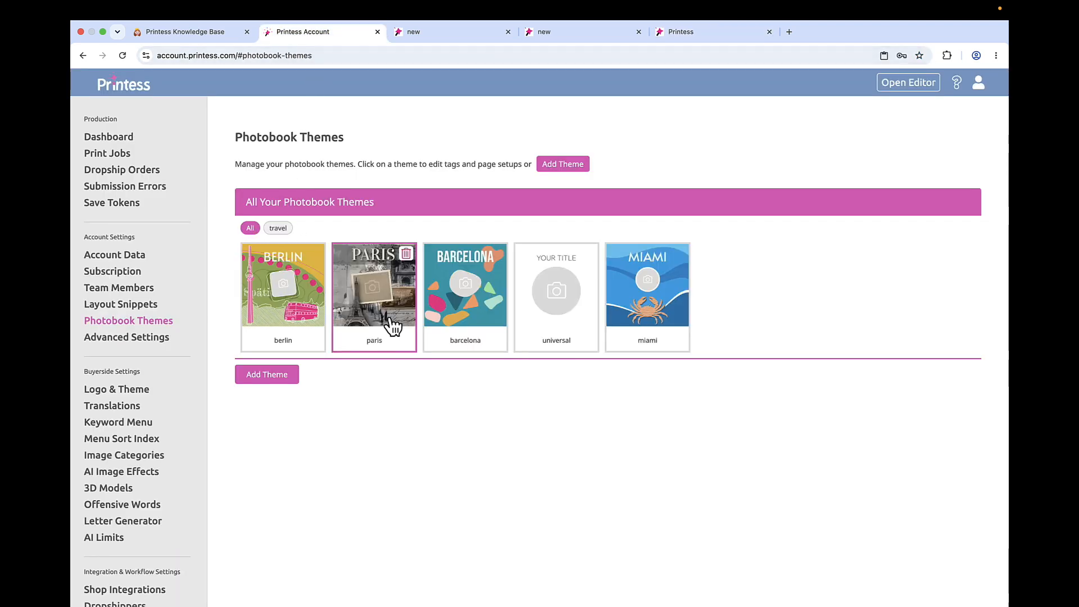
pyautogui.click(386, 321)
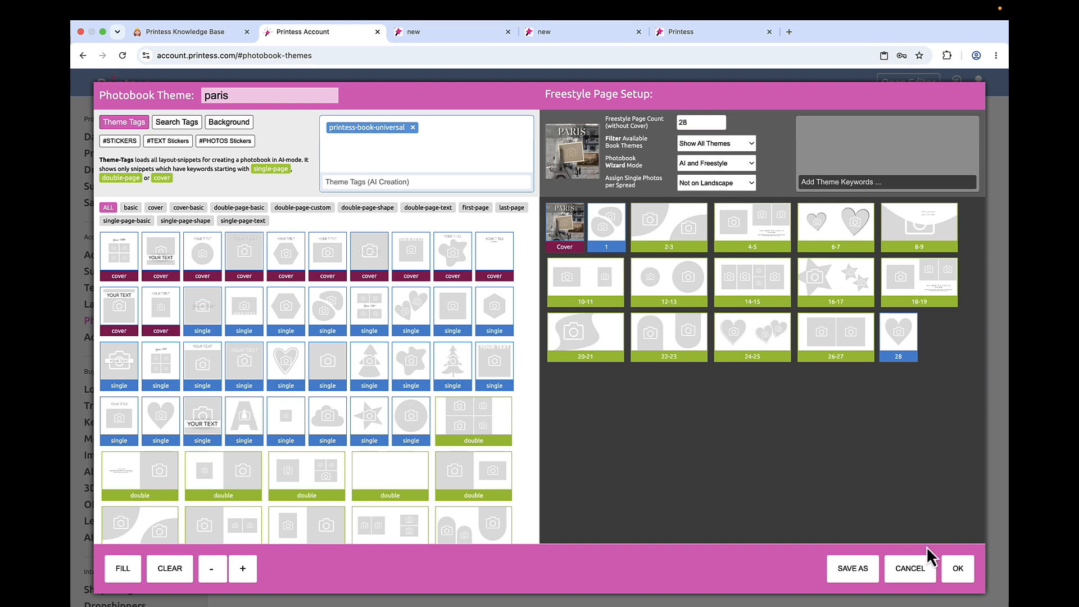
pyautogui.click(958, 569)
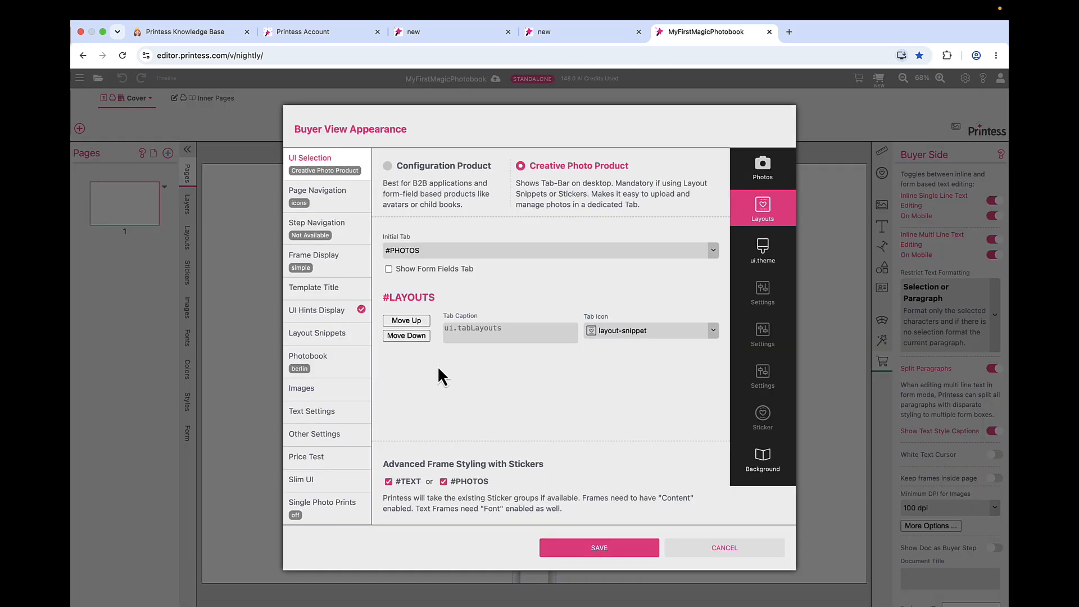
# - Set the template's Theme Keyword Menu to PhotobookThemes in the photobook settings and save the Buyer View Appearance
pyautogui.click(332, 364)
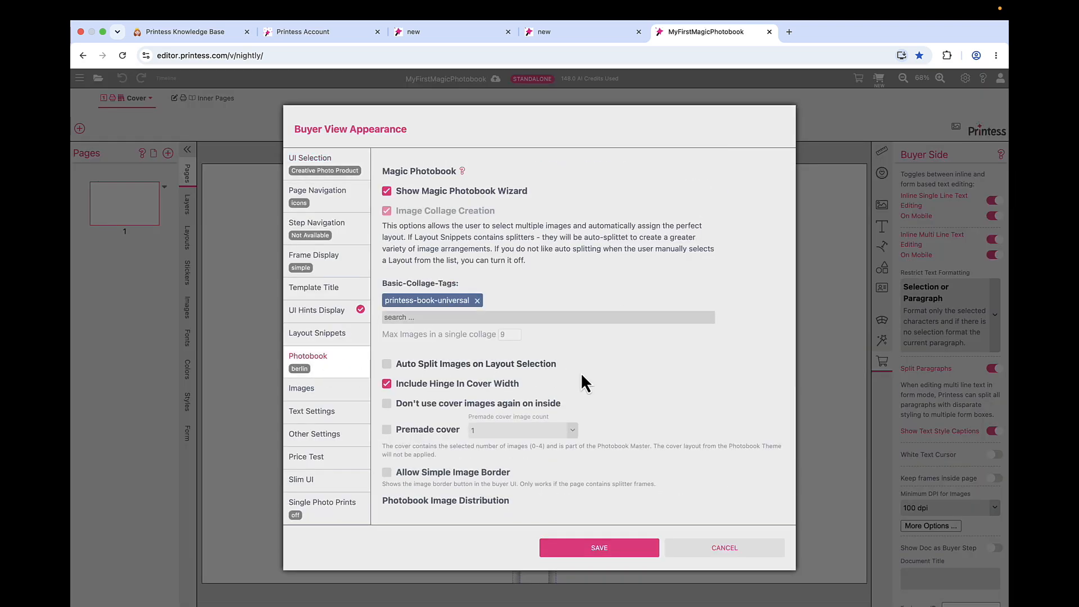
pyautogui.scroll(-5, 582, 376)
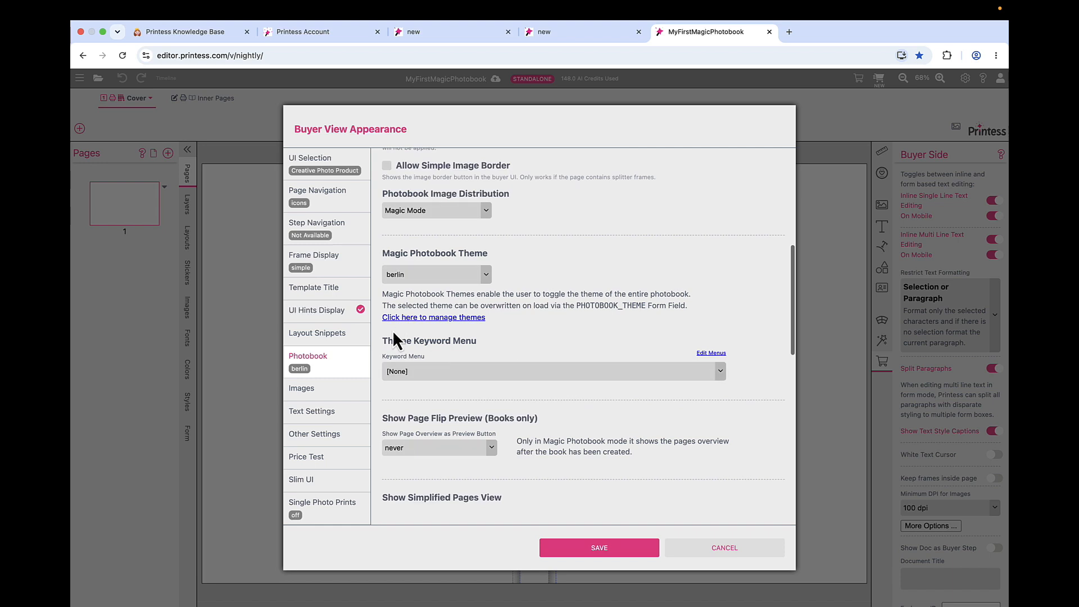
pyautogui.moveTo(393, 341); pyautogui.dragTo(477, 344)
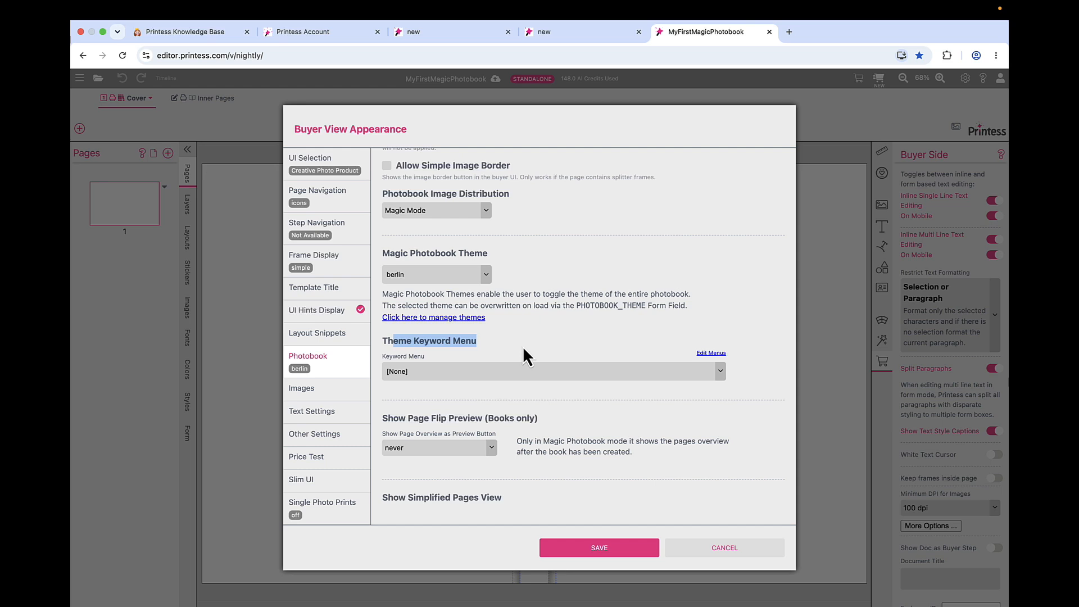
pyautogui.click(721, 372)
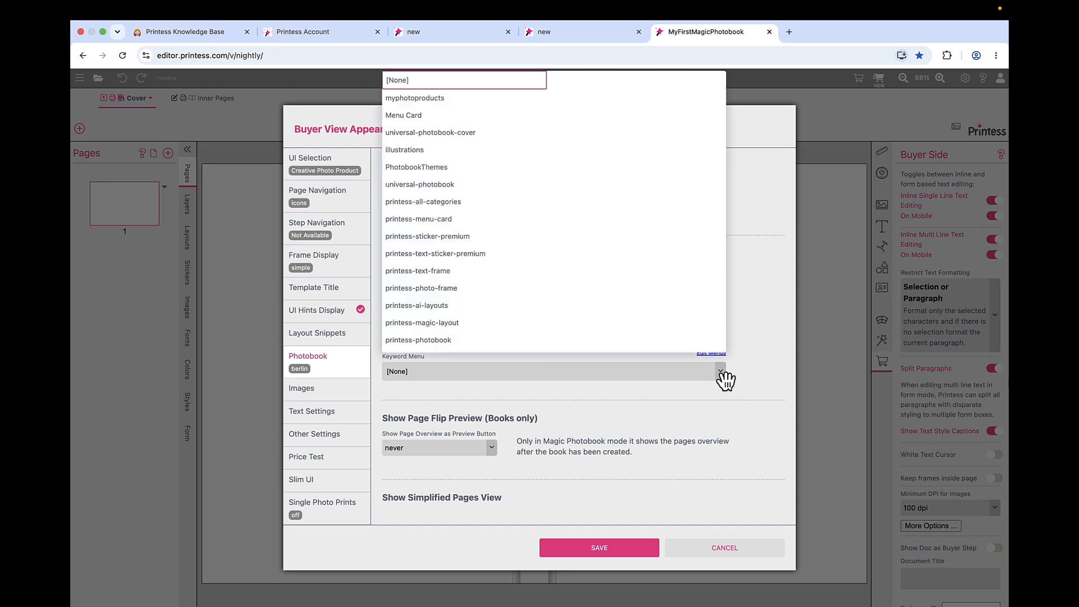
pyautogui.click(528, 167)
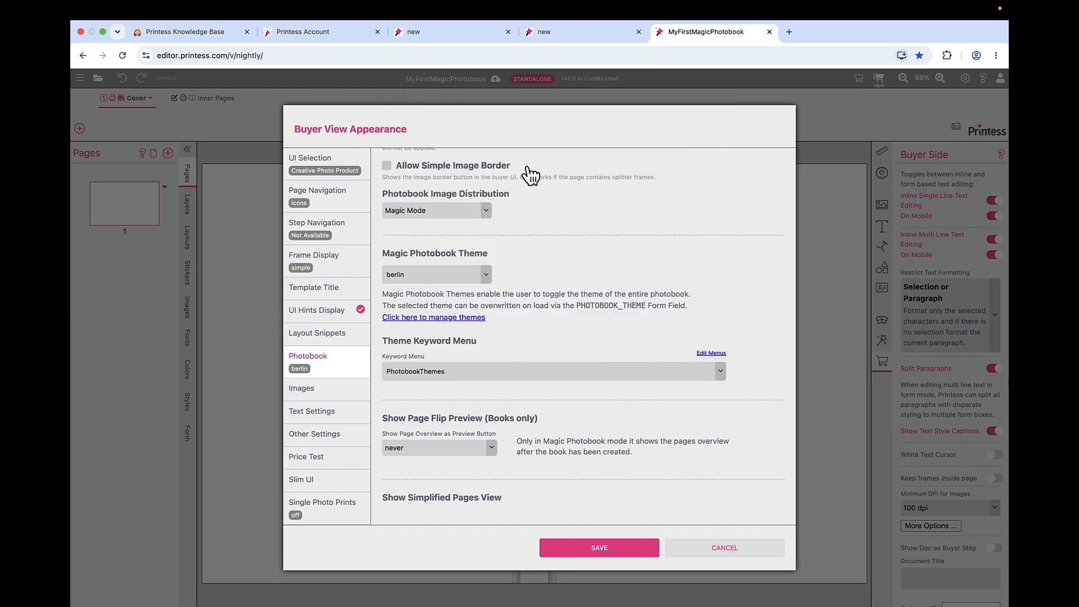
pyautogui.click(599, 548)
# - Preview the self-designed photobook and check its theme tab with the PhotobookThemes keyword menu assigned
pyautogui.click(880, 80)
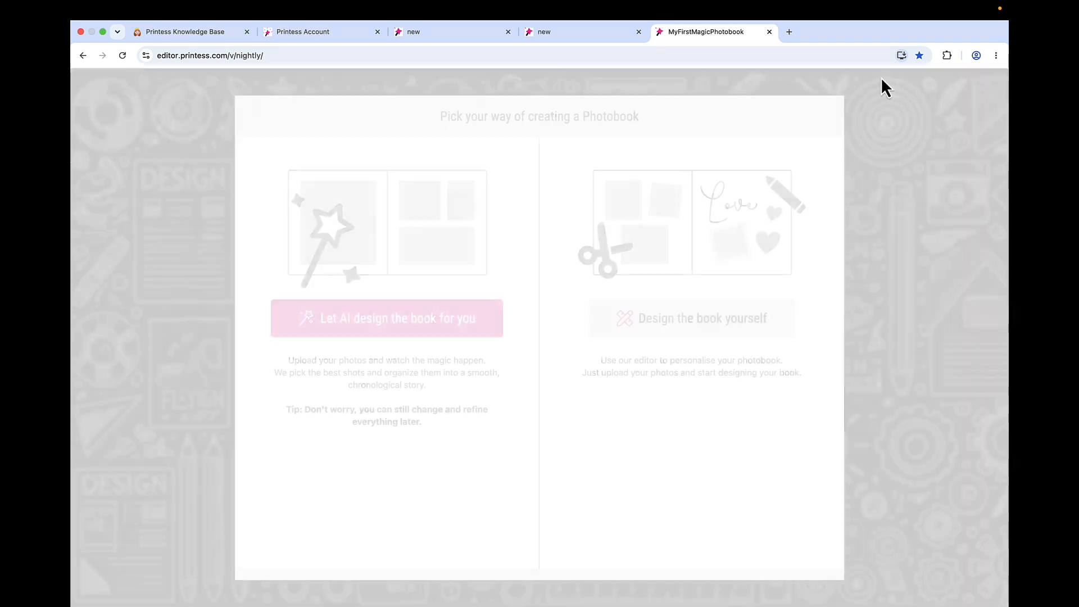
pyautogui.click(669, 320)
pyautogui.click(100, 236)
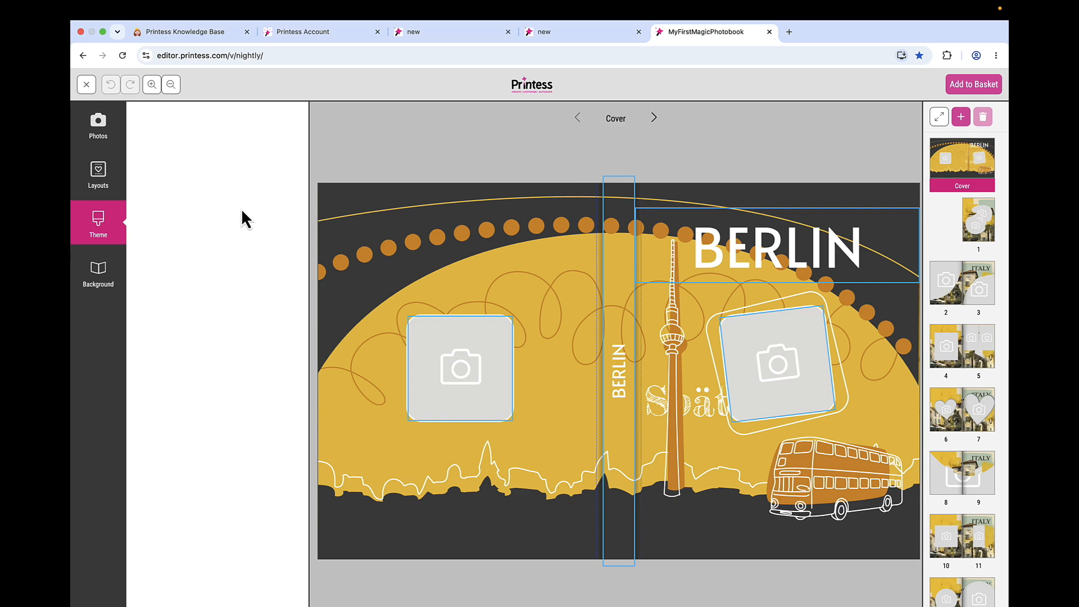
# - Switch to Printess Account and examine the categories, topics and keywords of the PhotobookThemes keyword menu
pyautogui.click(303, 33)
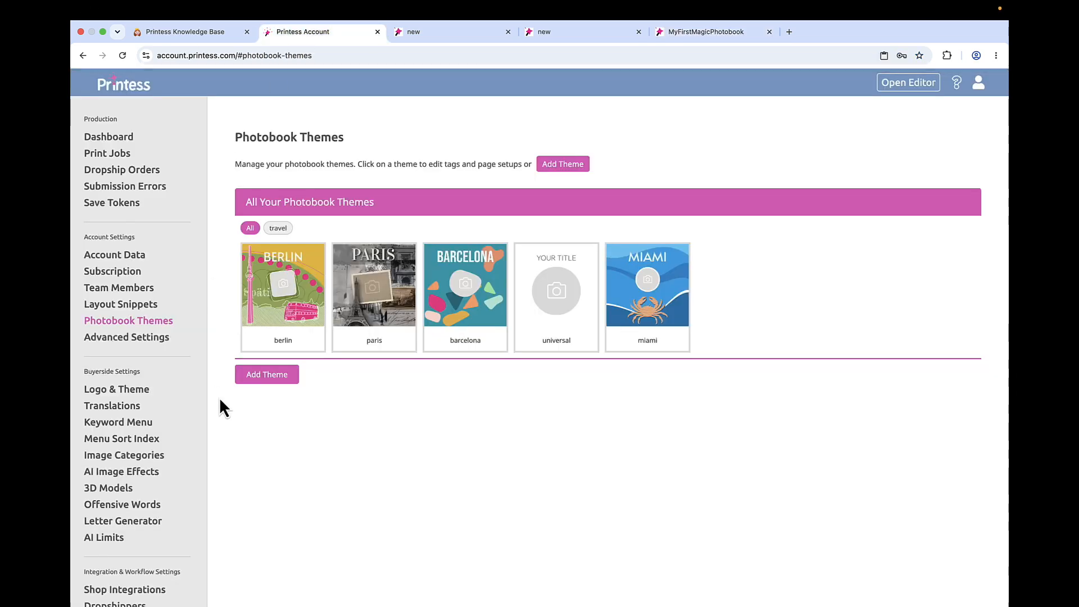
pyautogui.click(127, 427)
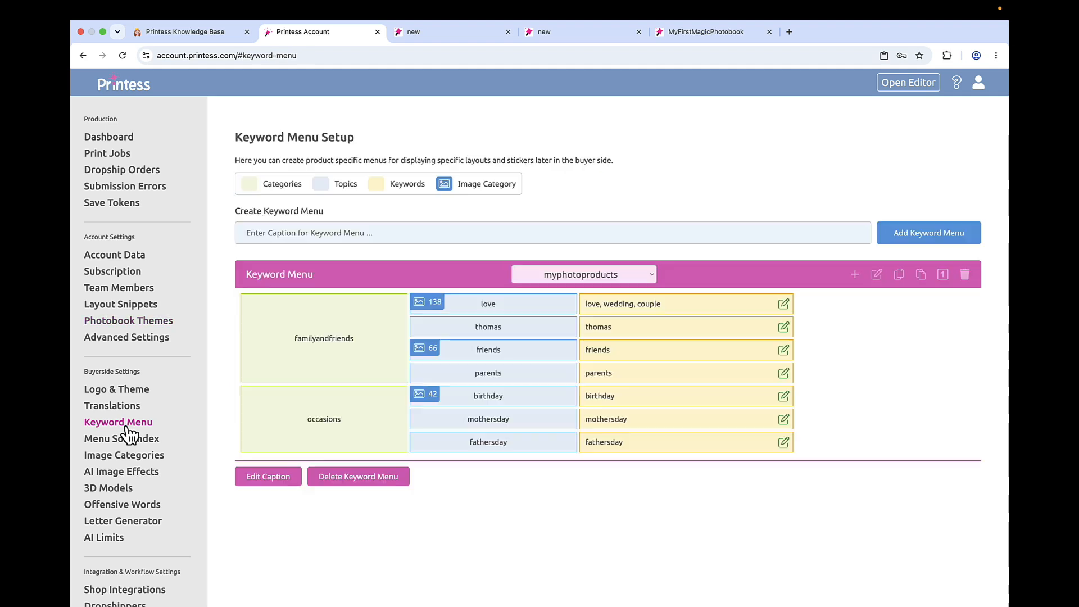
pyautogui.click(608, 279)
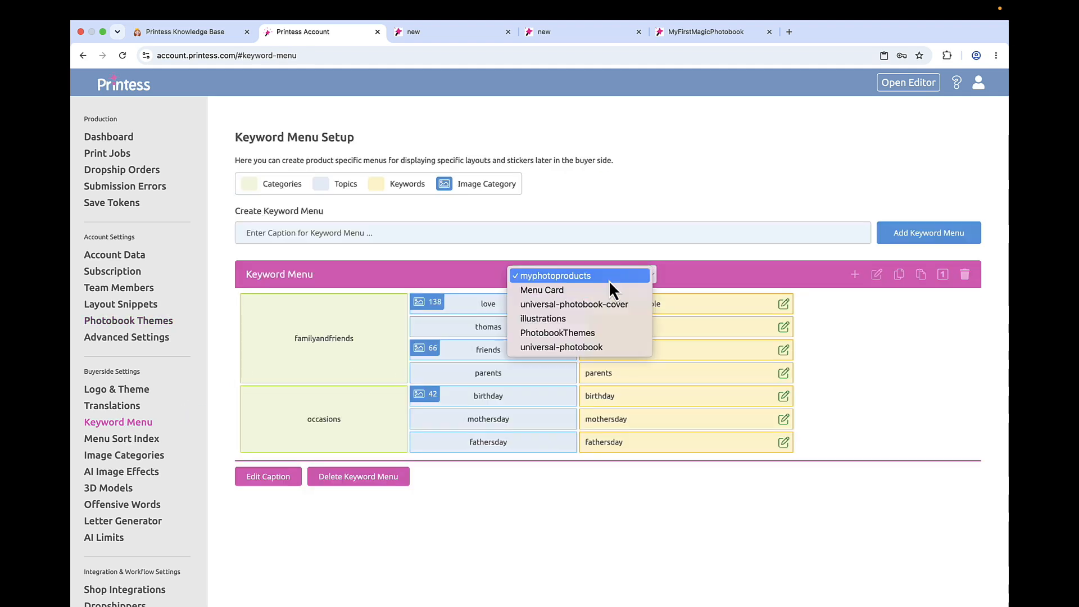
pyautogui.click(598, 333)
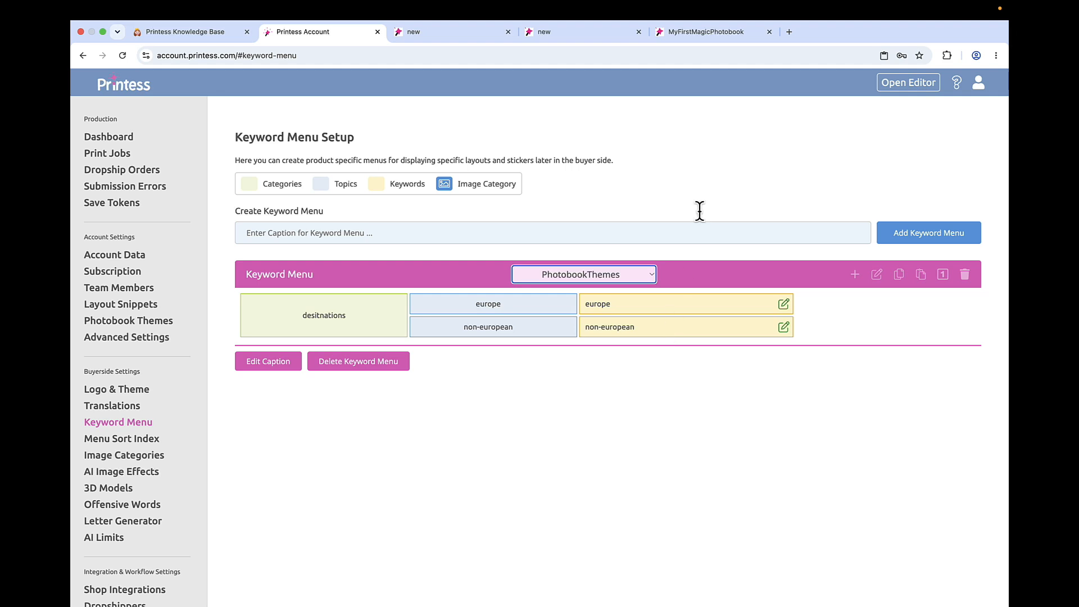
# - Set the berlin photobook theme's filter to Show All Themes and replace its travel keyword with europe
pyautogui.click(155, 325)
pyautogui.click(287, 305)
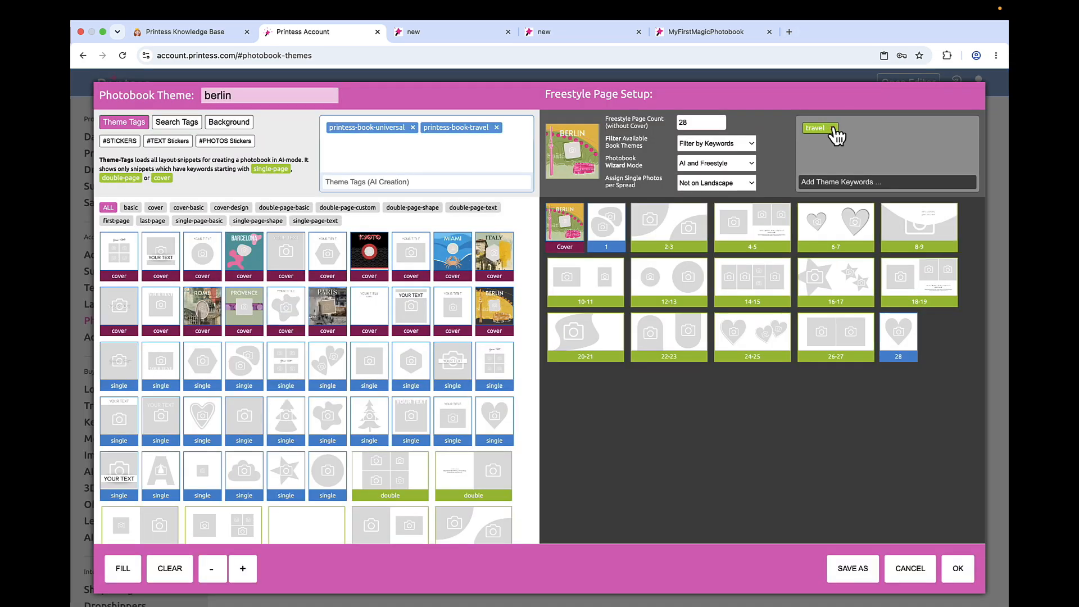
pyautogui.click(681, 144)
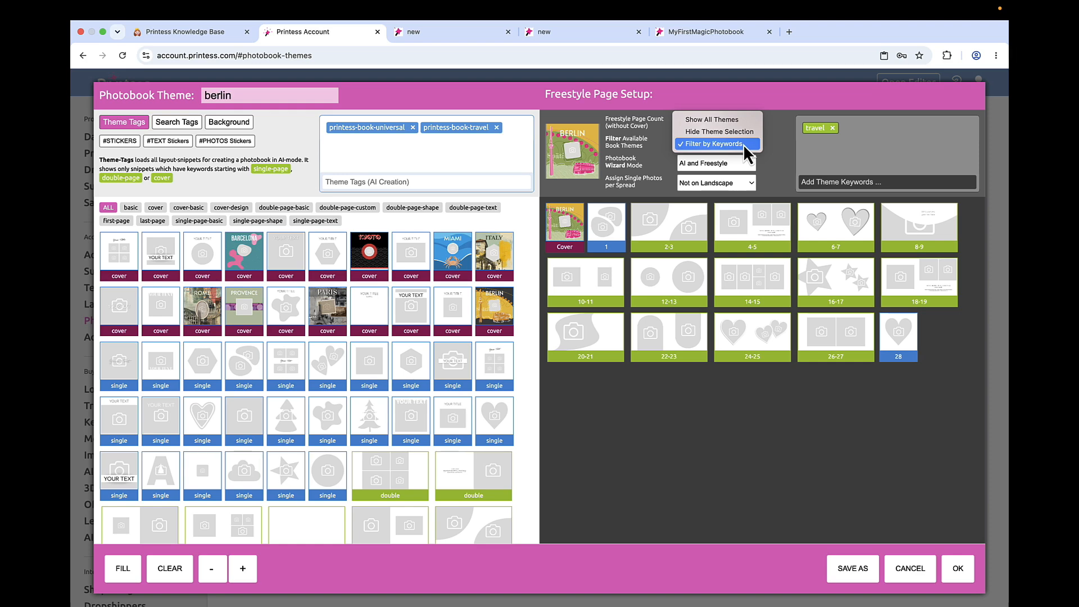
pyautogui.click(731, 119)
pyautogui.click(832, 128)
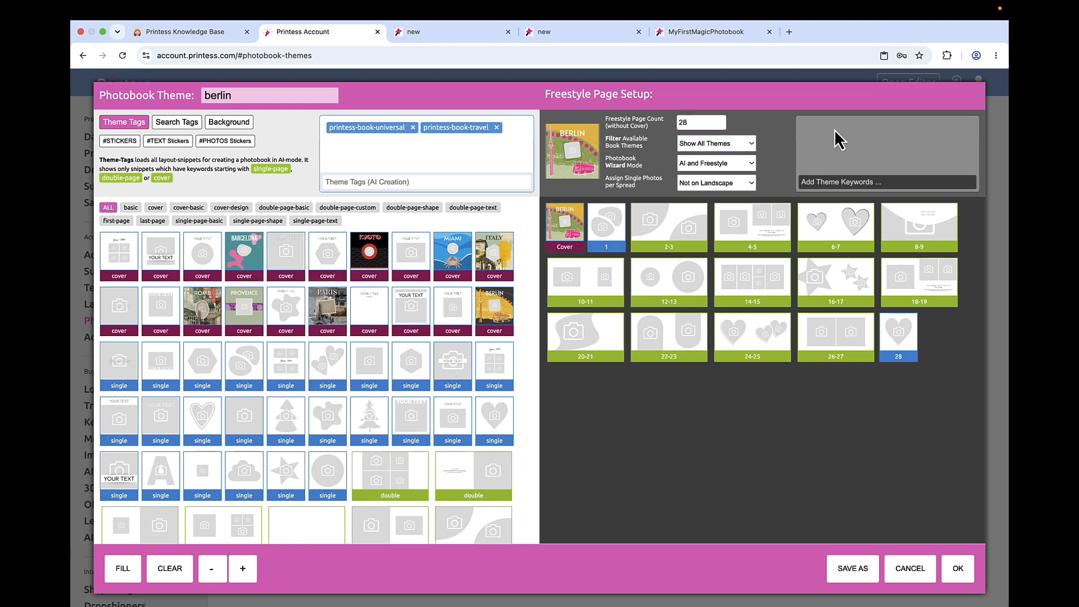
pyautogui.click(813, 186)
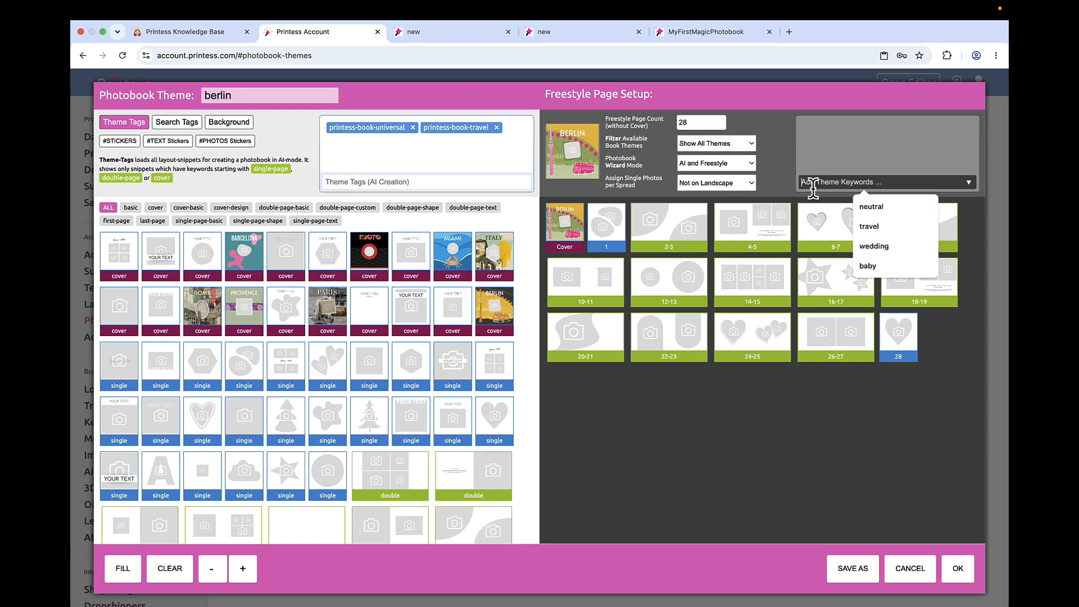
pyautogui.write('eur')
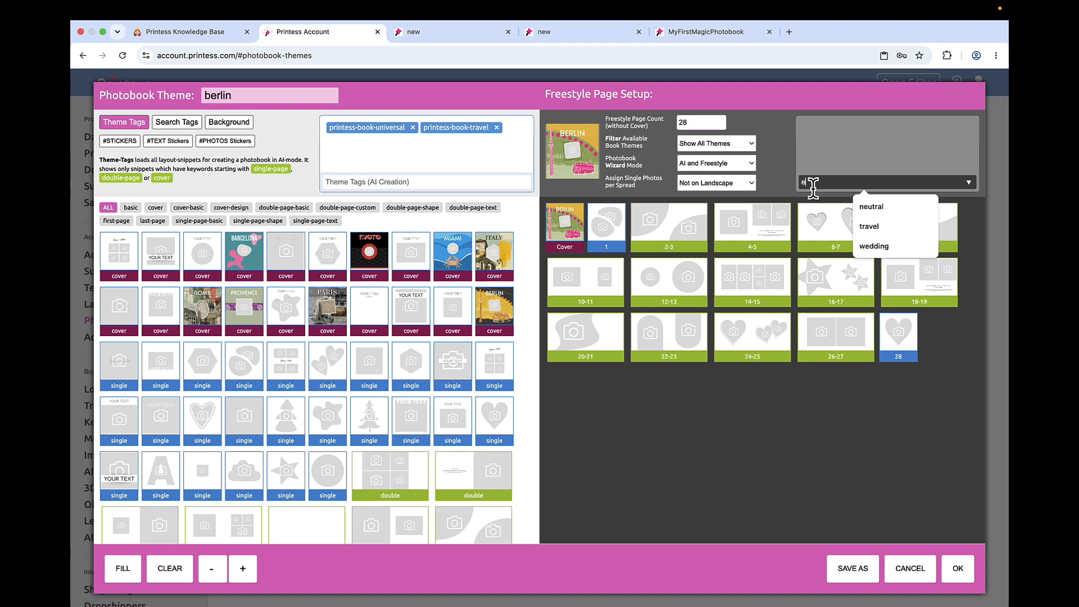
pyautogui.write('op')
pyautogui.write('e')
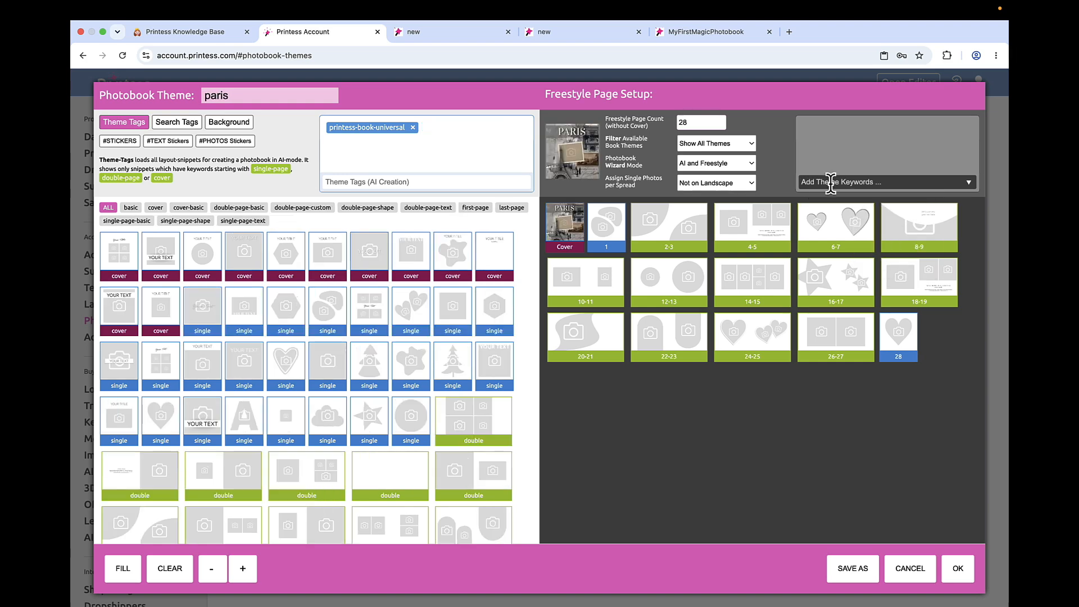
# - Assign the theme keyword europe to the paris and barcelona photobook themes and save both
pyautogui.click(809, 186)
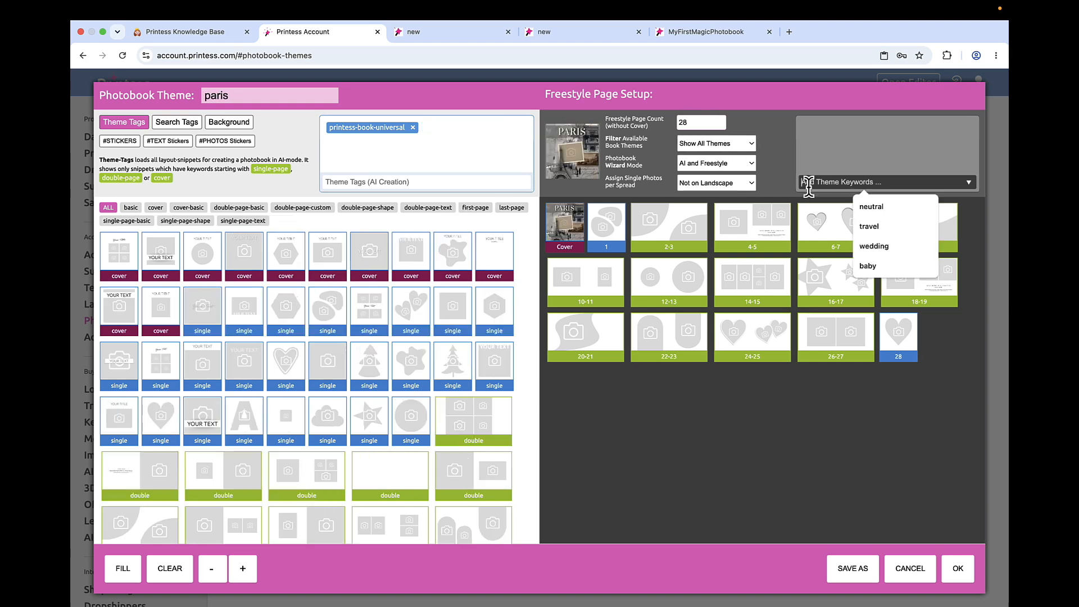
pyautogui.click(869, 226)
pyautogui.click(958, 568)
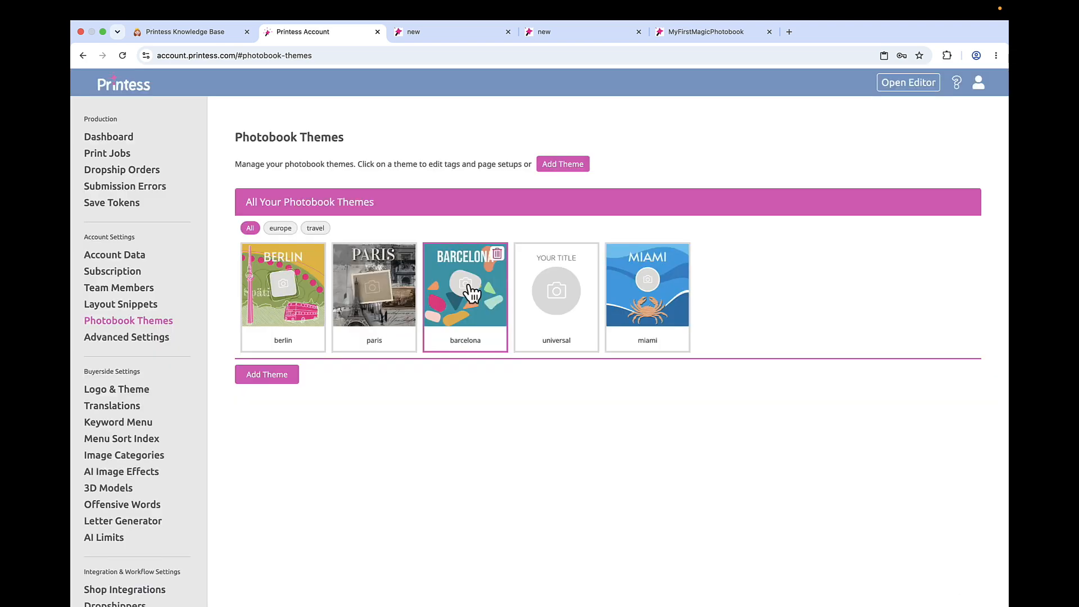
pyautogui.click(476, 295)
pyautogui.click(958, 568)
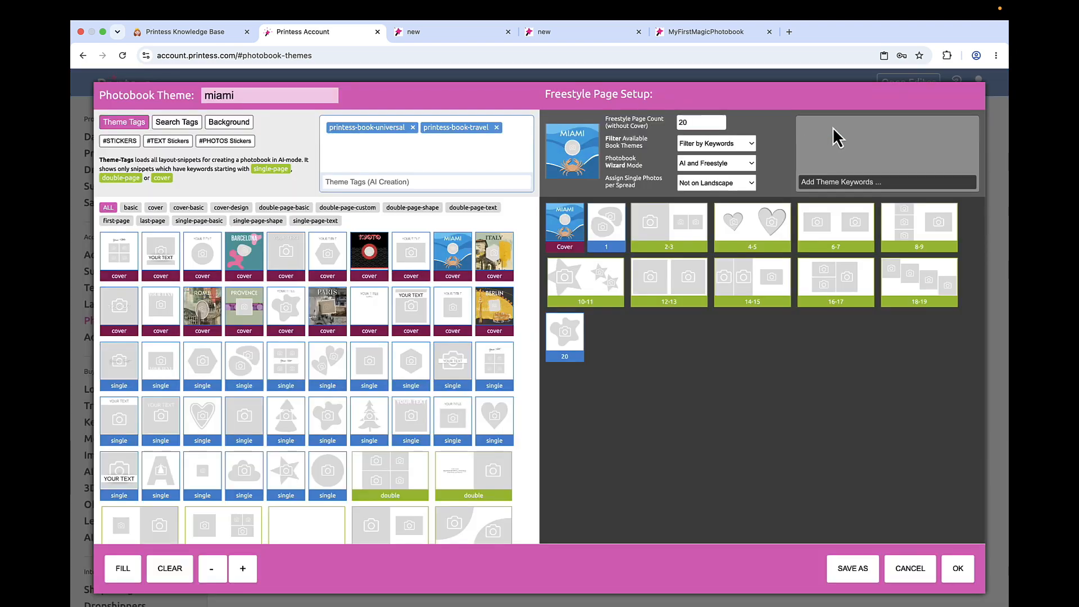
# - Set the miami theme's filter to Show All Themes, give it the keyword non-european and save it
pyautogui.click(751, 143)
pyautogui.click(731, 116)
pyautogui.click(819, 182)
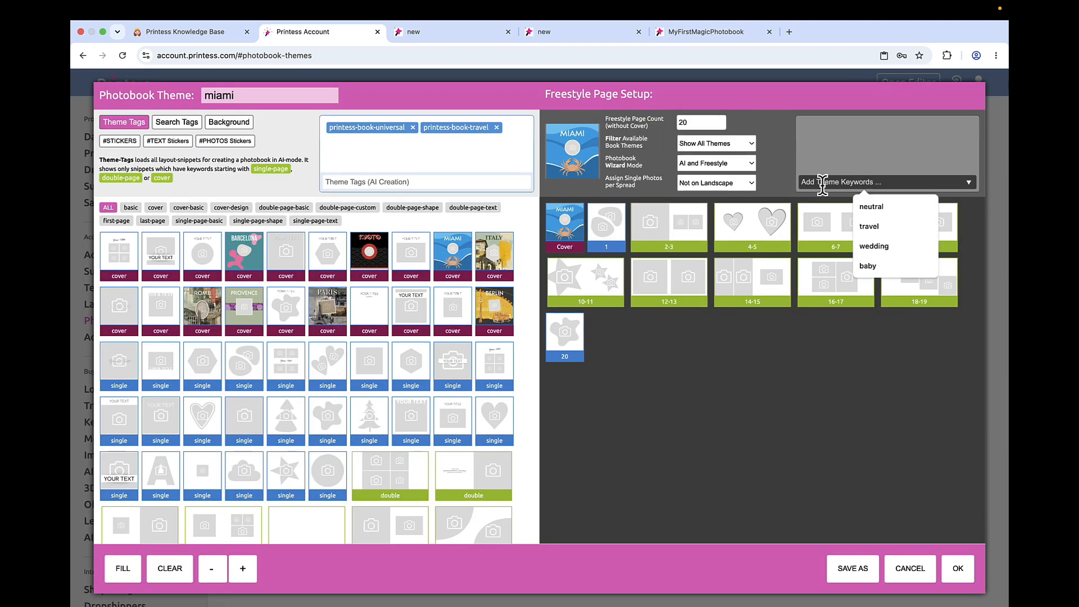
pyautogui.write('non-european')
pyautogui.click(958, 568)
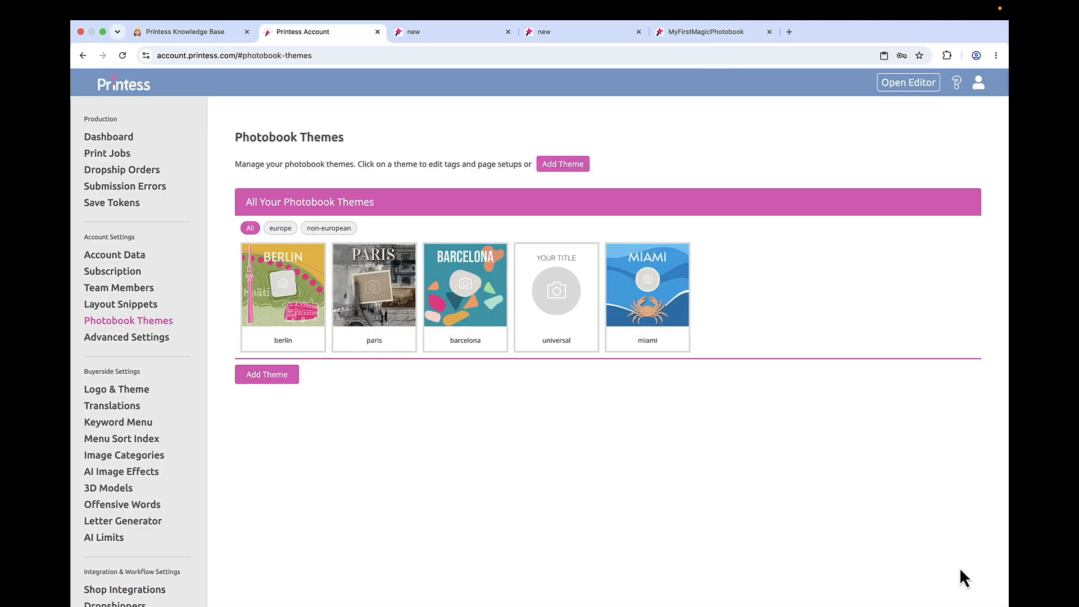
# - Restart the editor, preview the self-designed photobook and check the themes under the europe and non-european topics
pyautogui.click(706, 33)
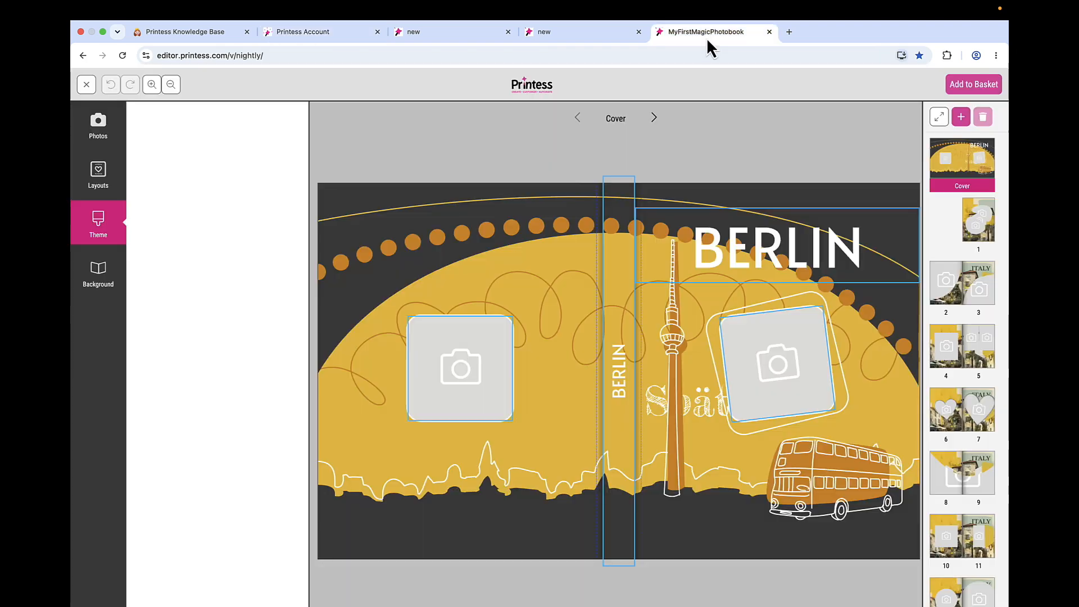
pyautogui.click(86, 83)
pyautogui.click(770, 32)
pyautogui.click(658, 32)
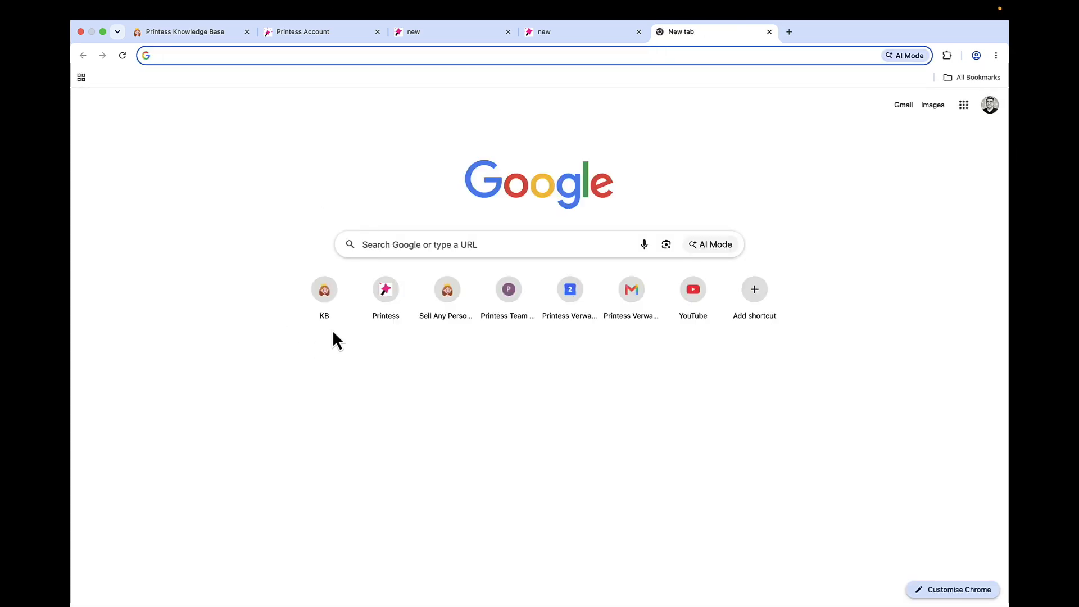
pyautogui.click(385, 276)
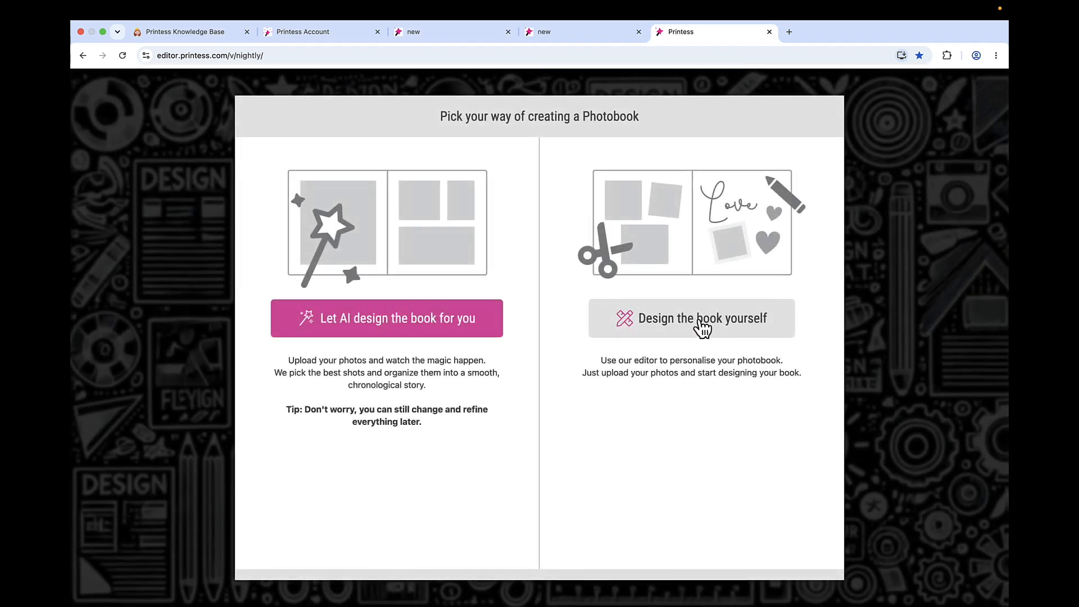
pyautogui.click(702, 325)
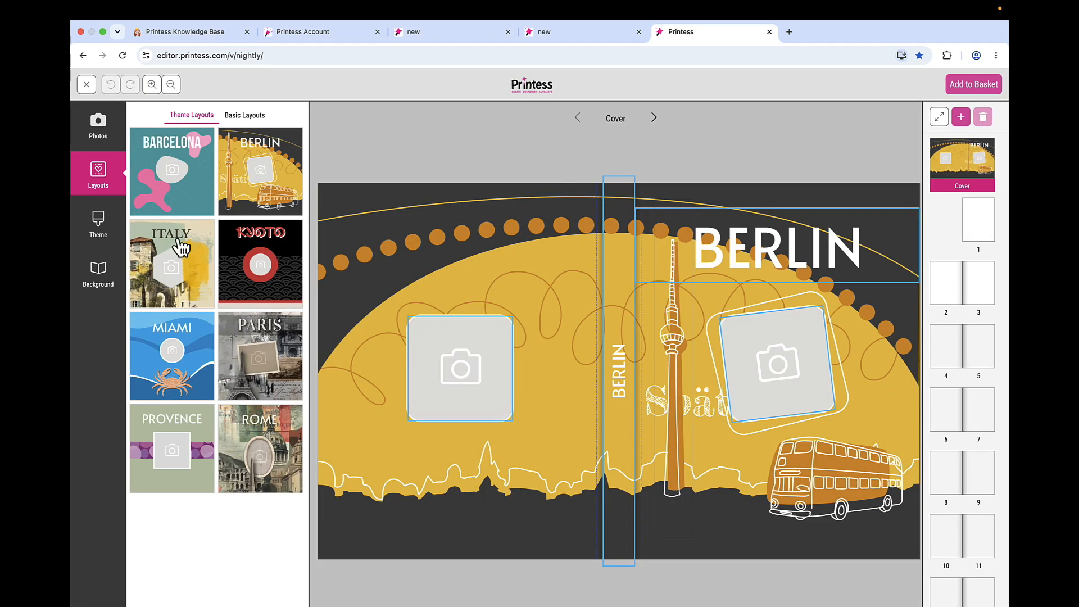
pyautogui.click(112, 229)
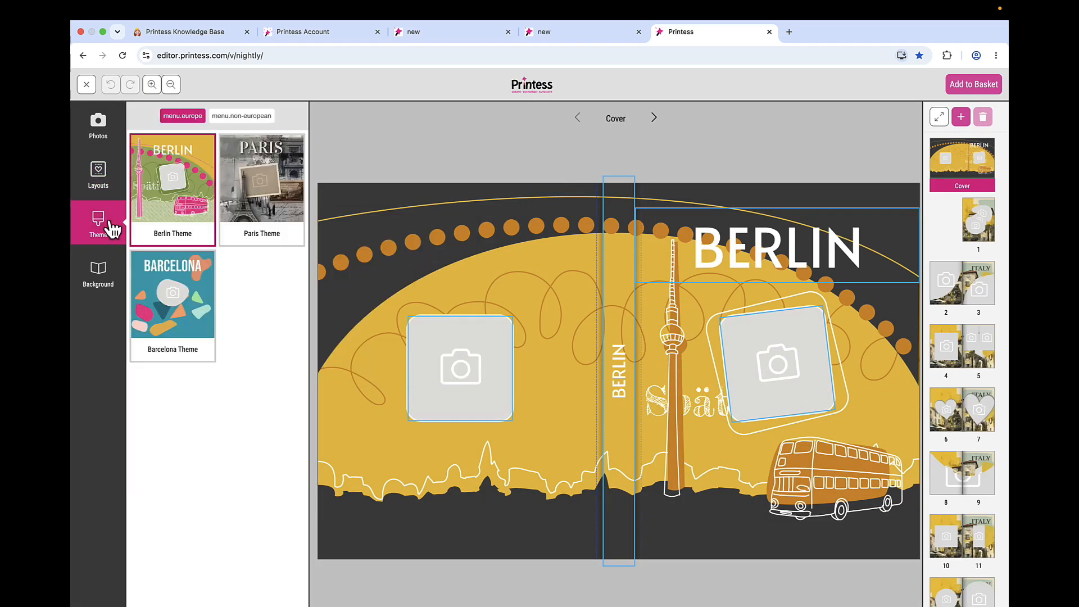
pyautogui.click(262, 118)
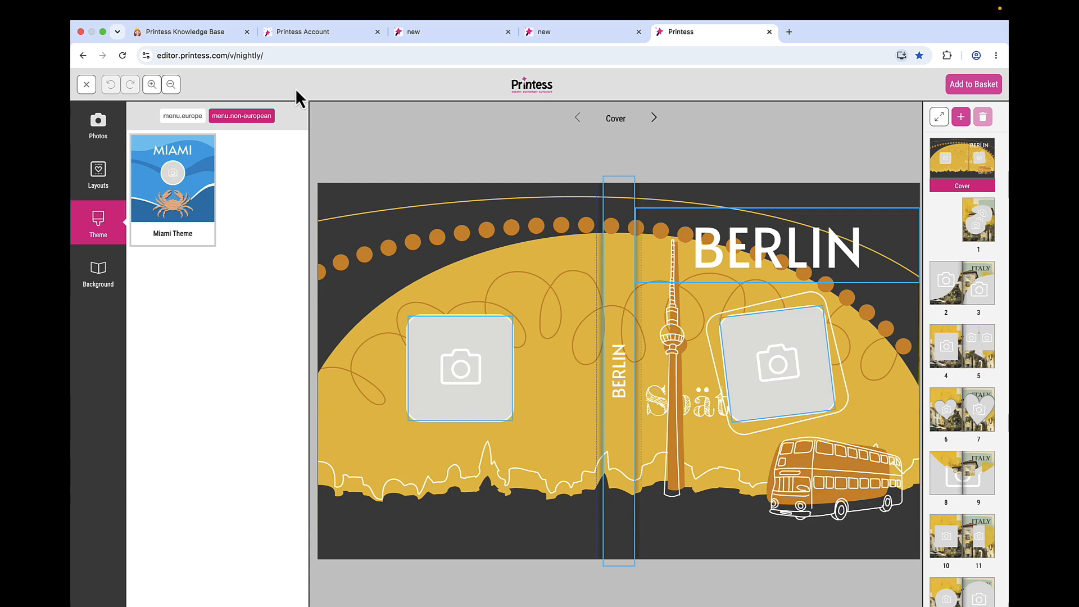
# - Switch to Printess Account and add the key europe with the text European Cities to the menu namespace of the custom English translations, saving the table
pyautogui.click(326, 40)
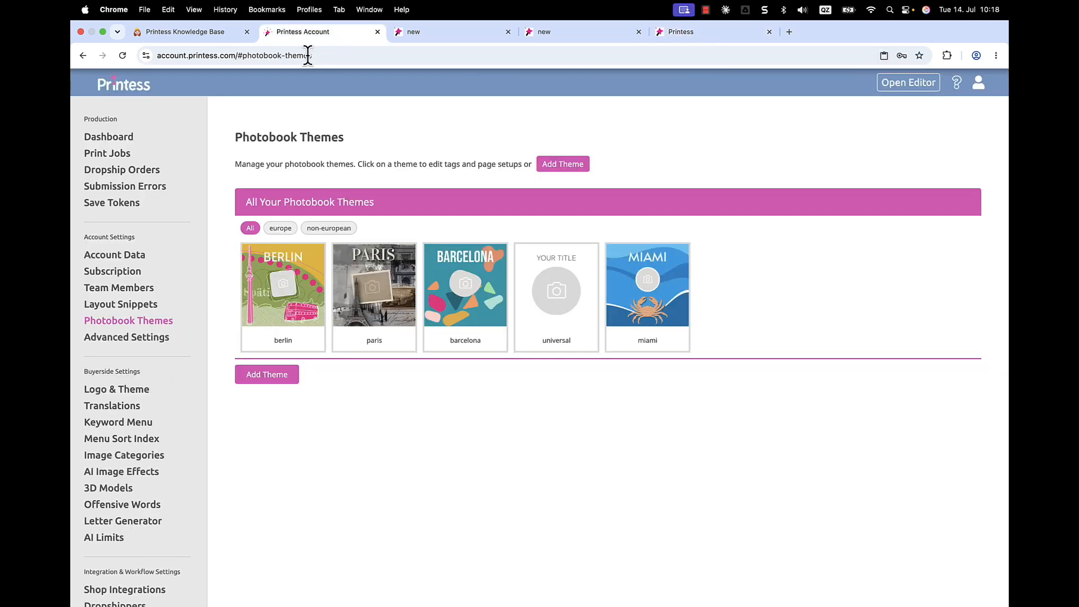
pyautogui.click(127, 409)
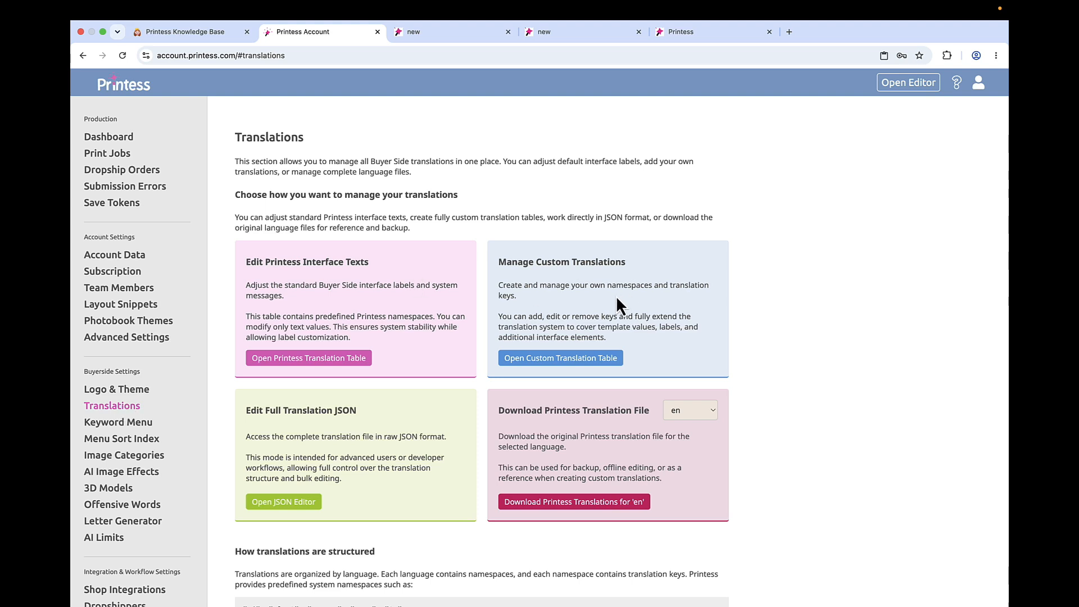
pyautogui.click(566, 359)
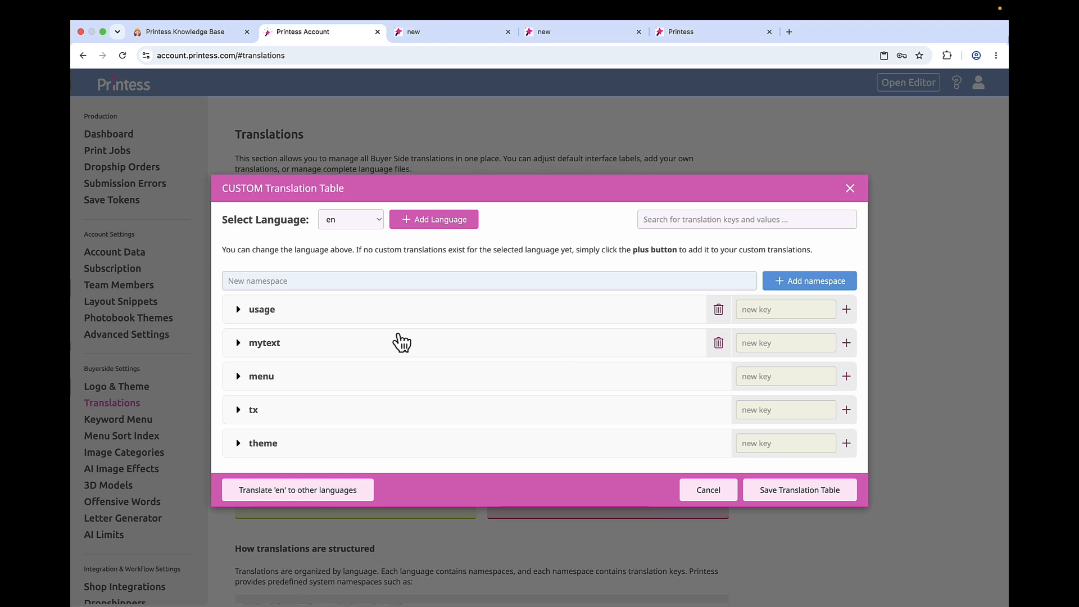
pyautogui.click(238, 377)
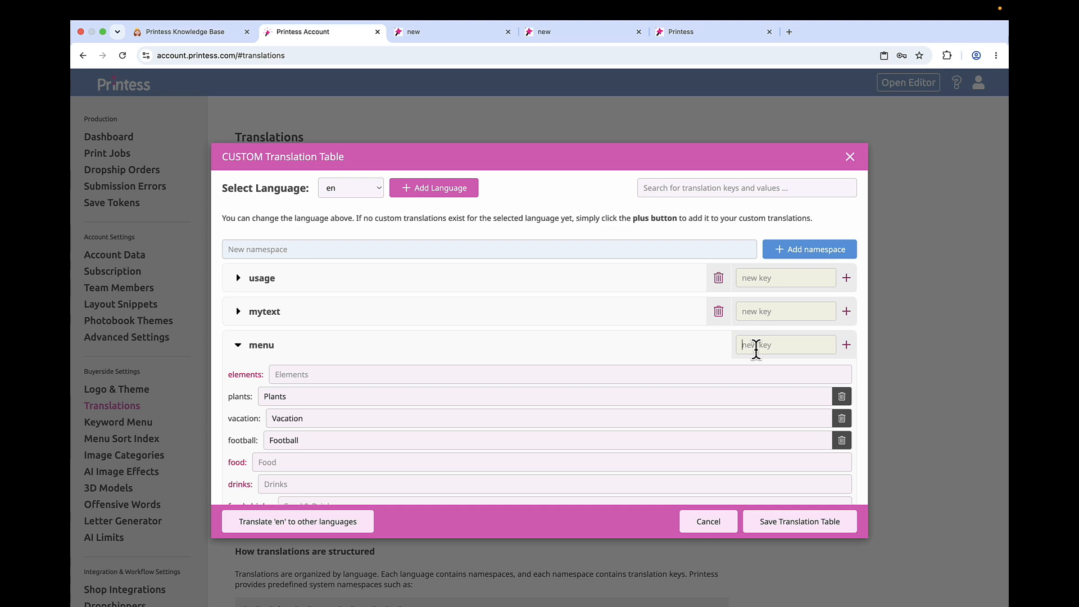
pyautogui.click(756, 346)
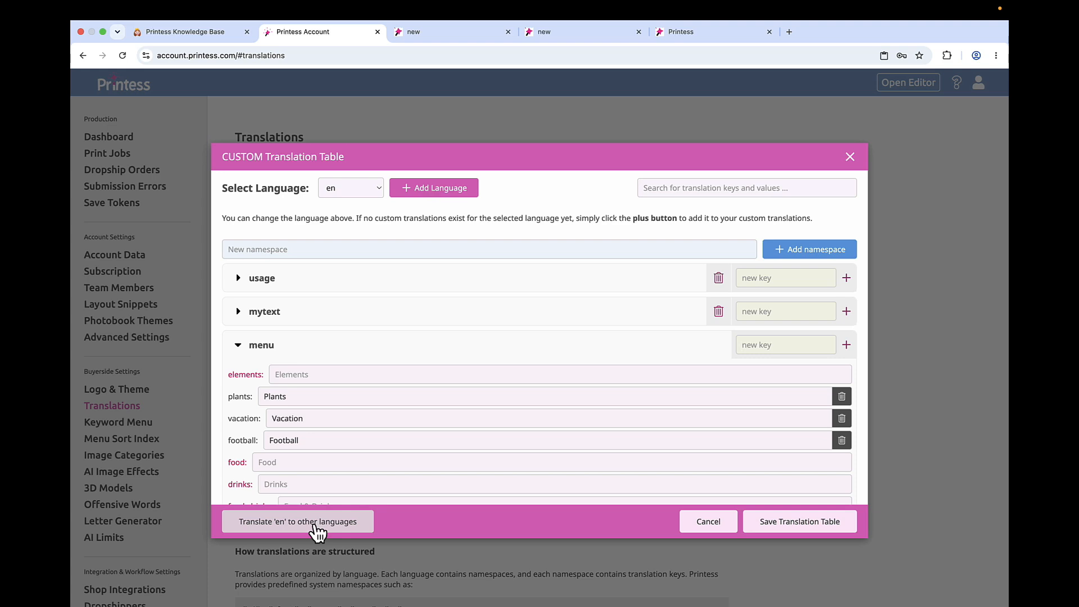
pyautogui.write('europe')
pyautogui.click(847, 344)
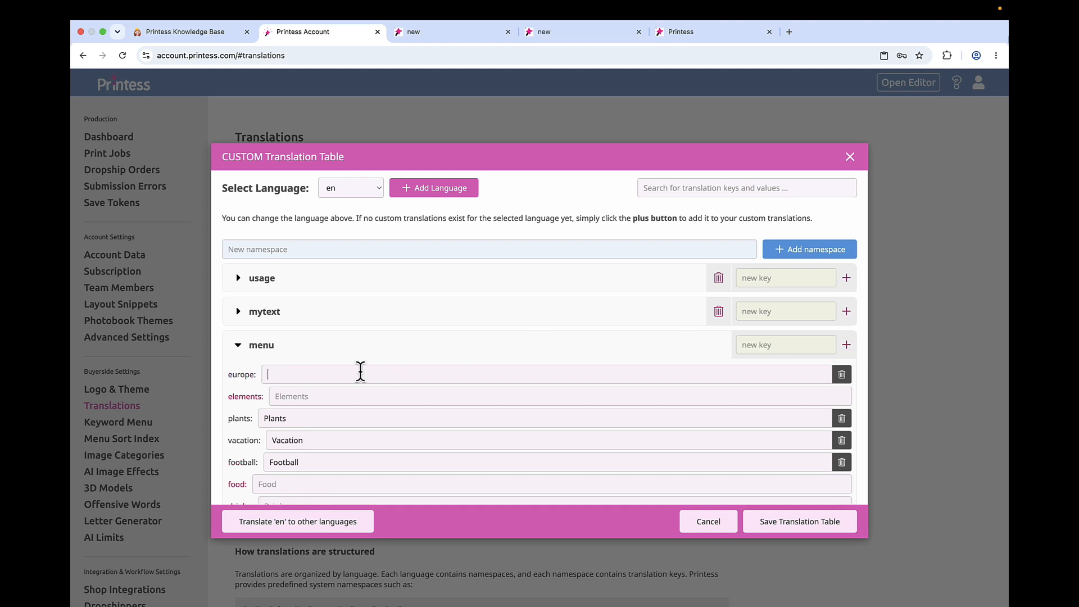
pyautogui.click(360, 374)
pyautogui.write('European Cities')
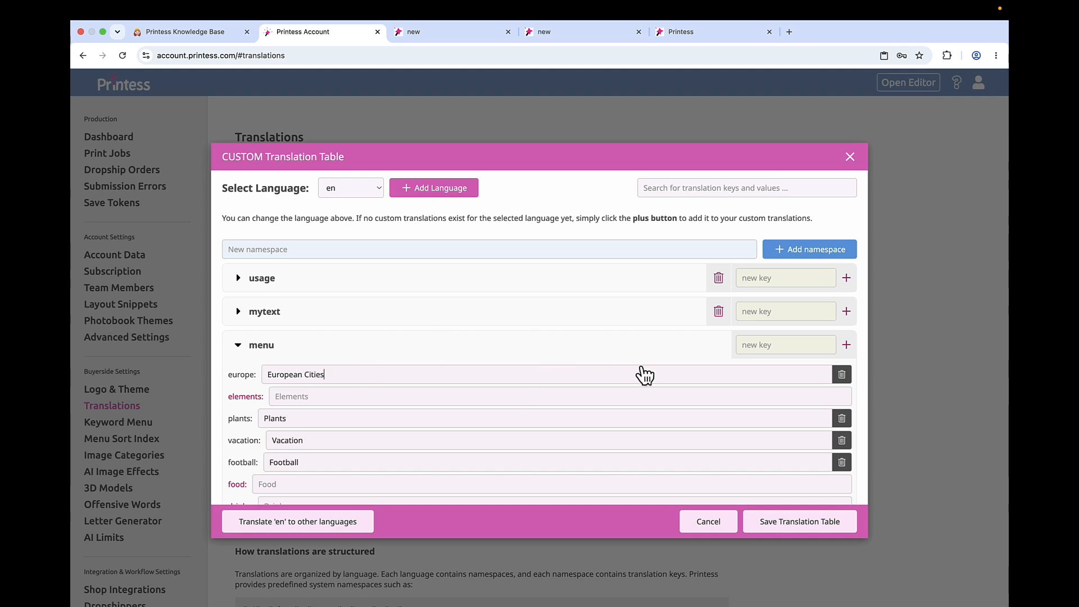
pyautogui.click(808, 528)
# - Add the key non-european with the text Non European Cities to the menu namespace of the custom translation table and save it
pyautogui.click(557, 363)
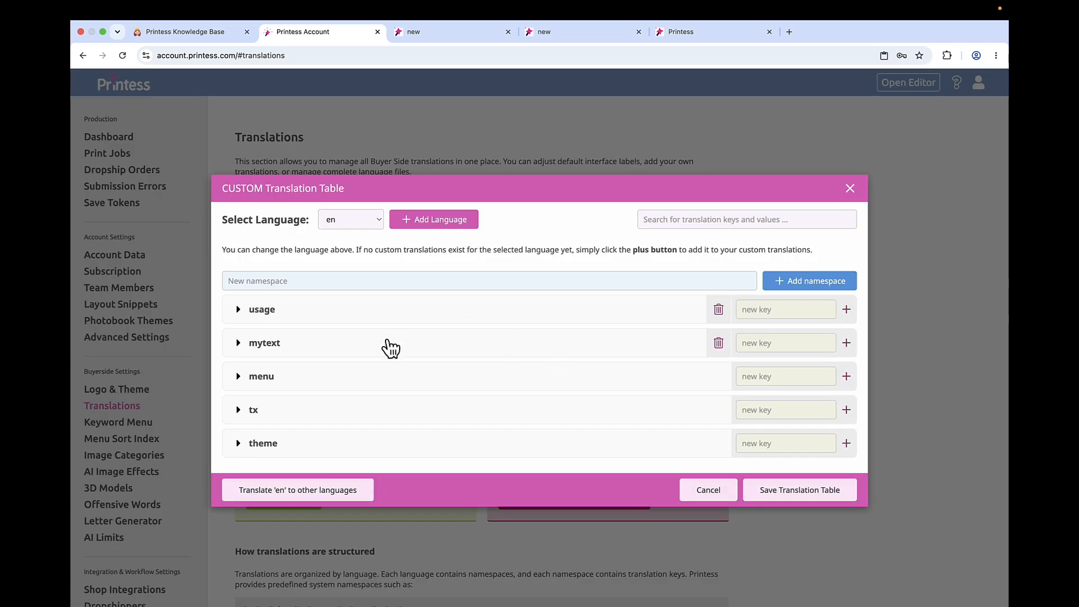
pyautogui.click(238, 378)
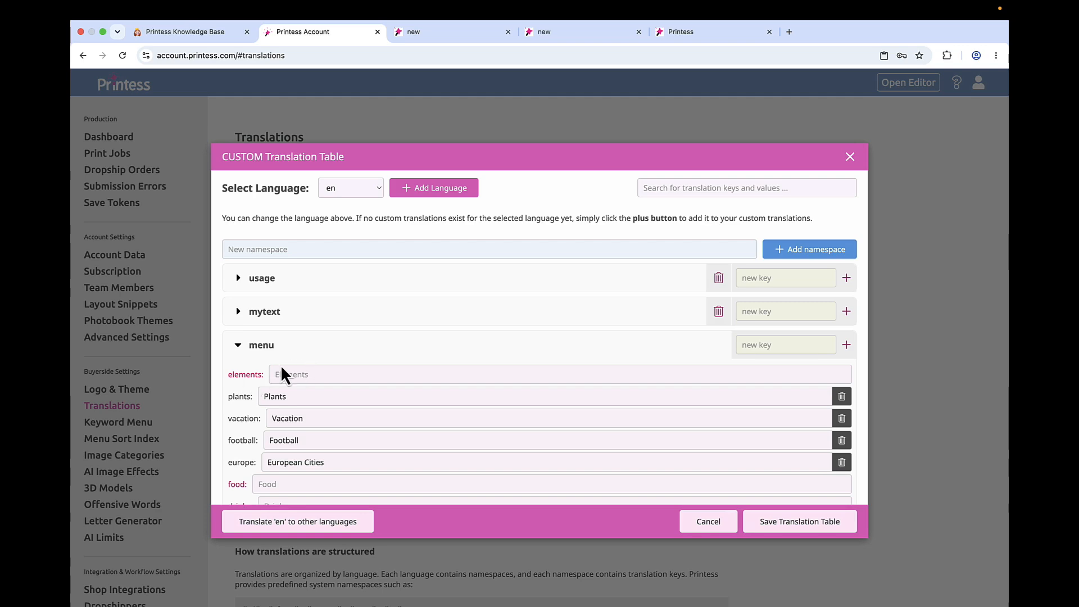
pyautogui.click(802, 346)
pyautogui.click(450, 371)
pyautogui.write('Non European Cities')
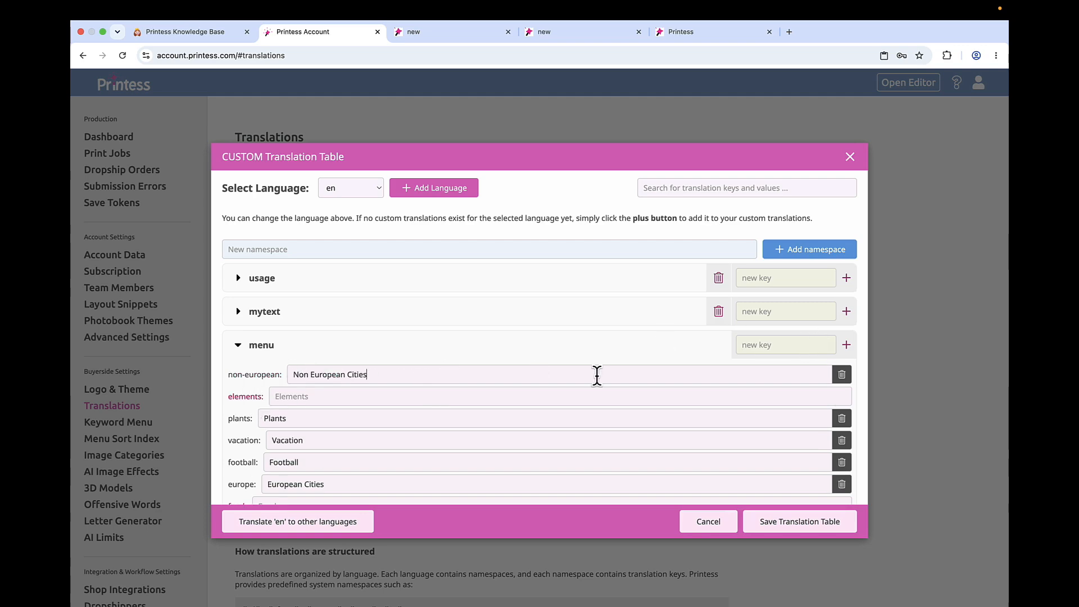
pyautogui.click(792, 527)
# - Switch to the editor, leave the preview, reload the page and reopen the local version of the MyFirstMagicPhotobook template
pyautogui.click(697, 32)
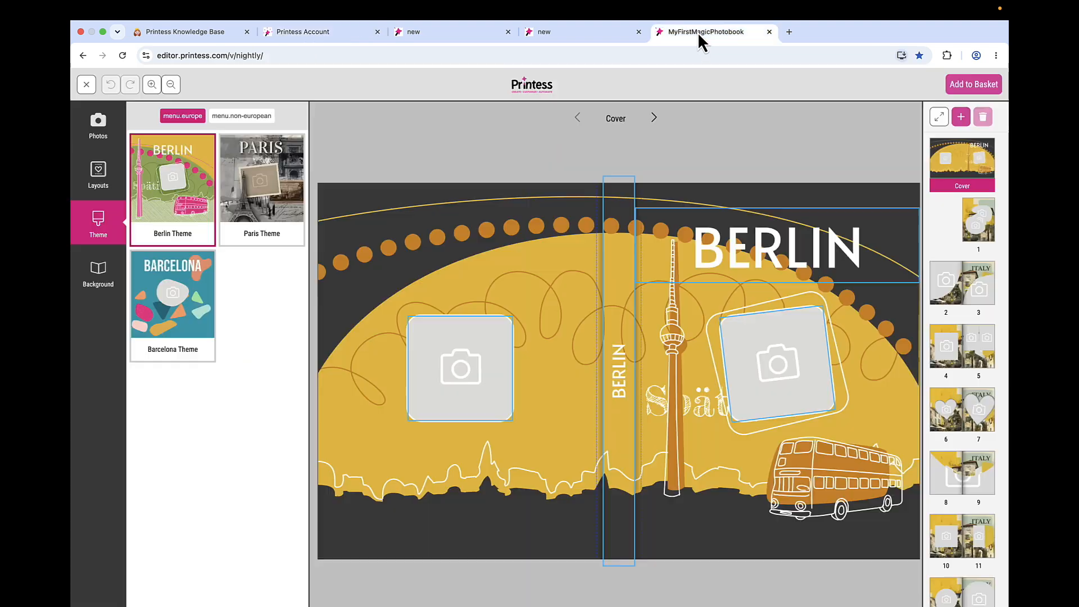
pyautogui.click(86, 85)
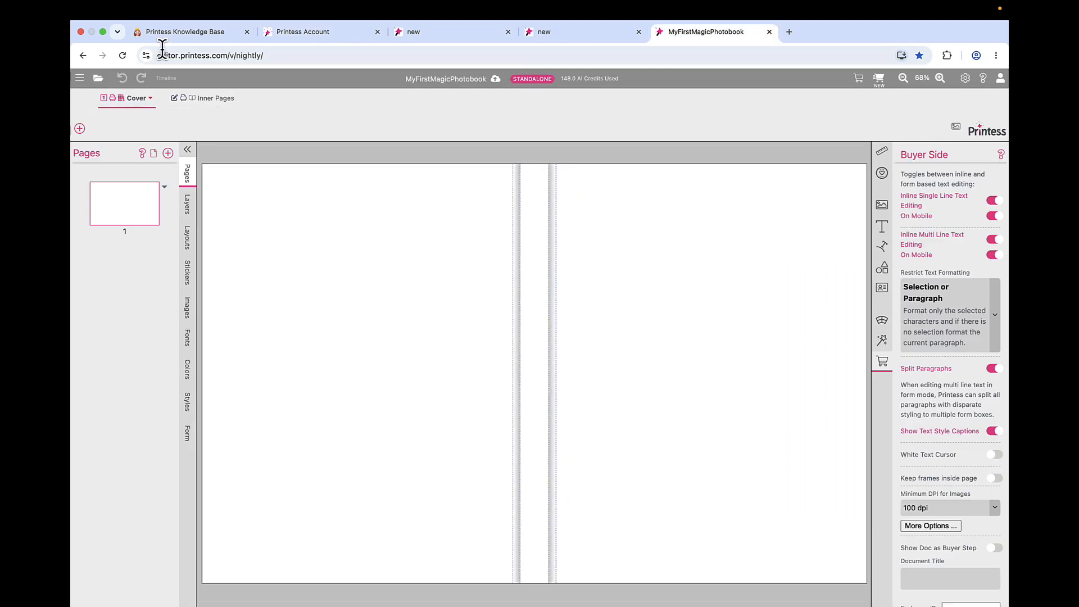
pyautogui.click(123, 55)
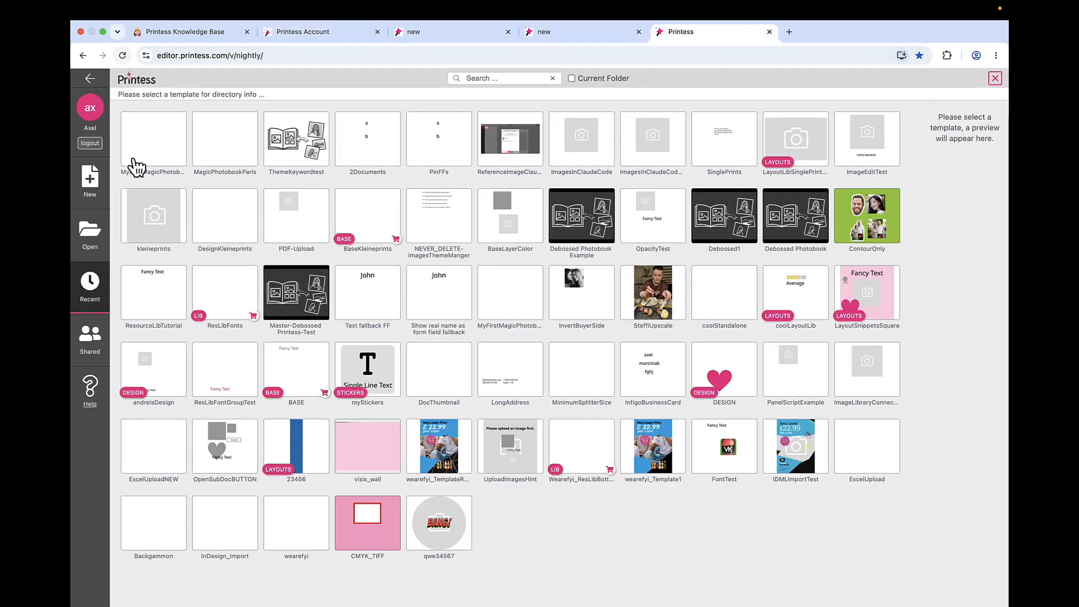
pyautogui.click(136, 165)
pyautogui.click(156, 140)
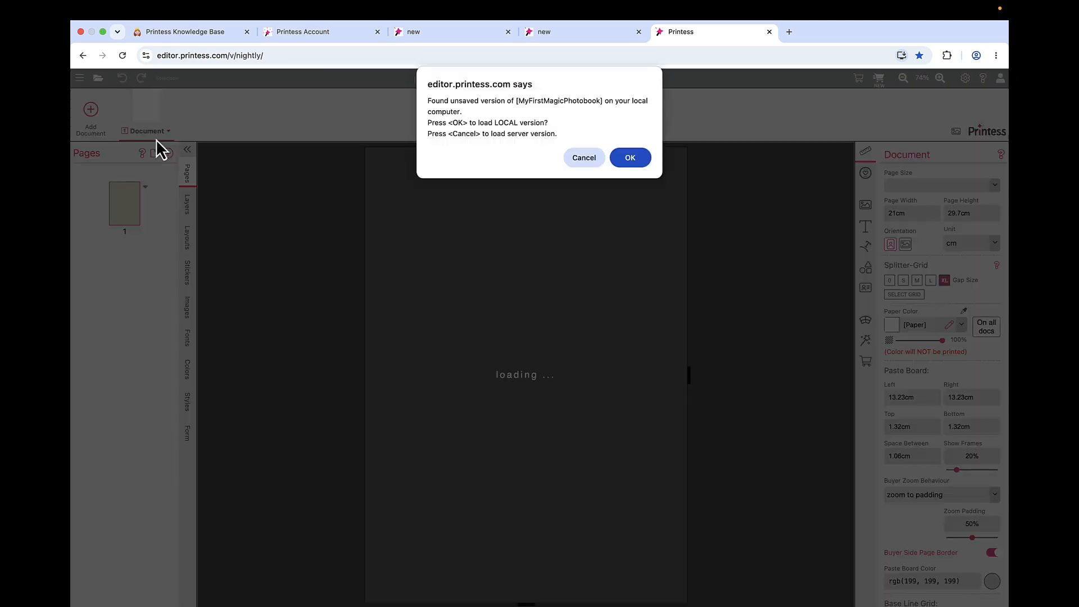
pyautogui.click(631, 161)
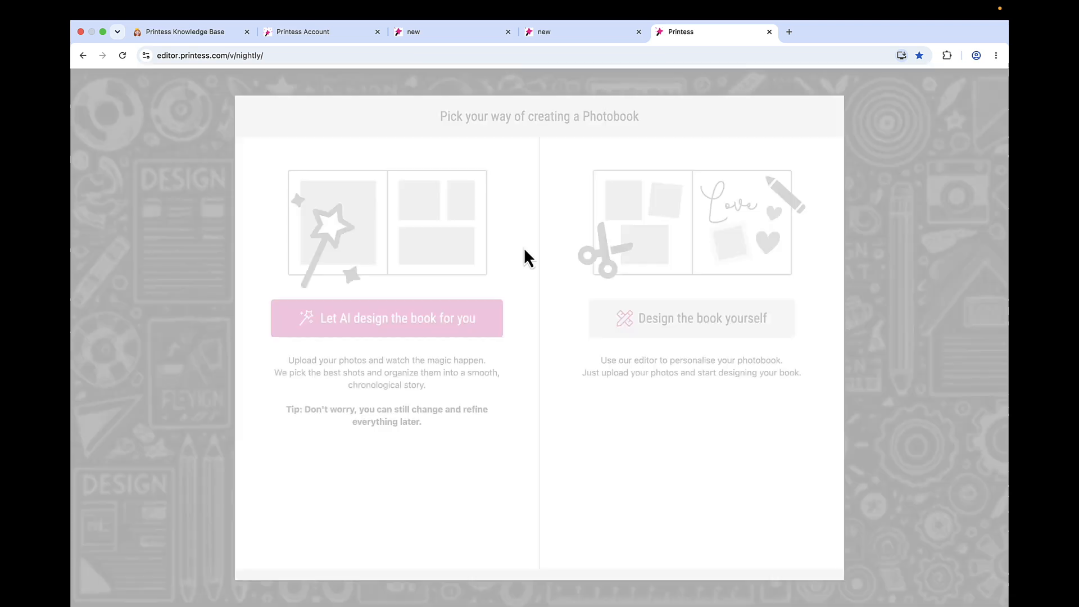
# - Preview the self-designed photobook and check the themes listed under European Cities and Non European Cities
pyautogui.click(689, 314)
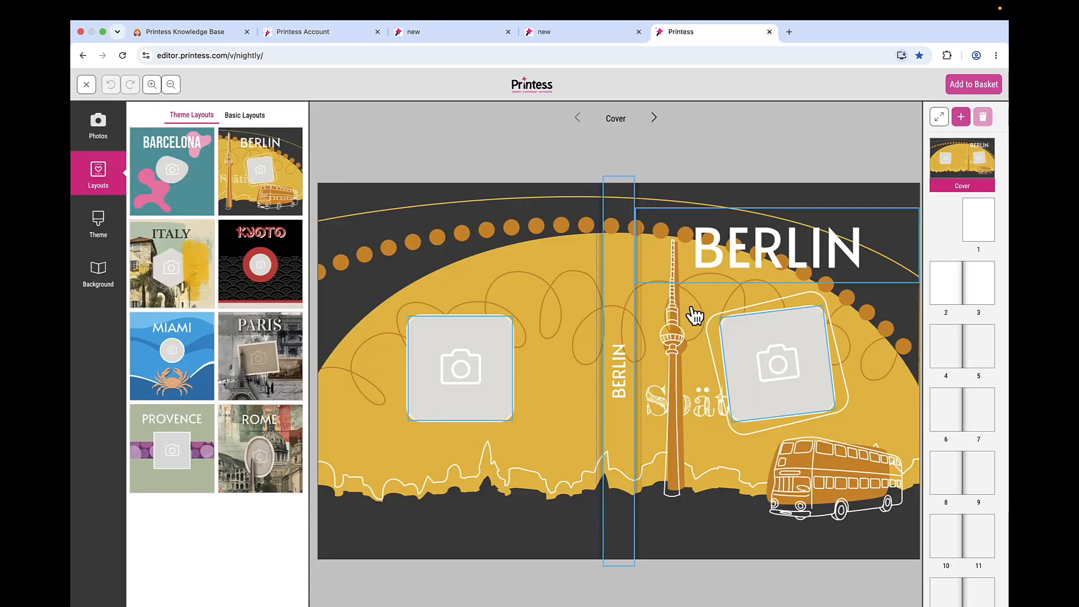
pyautogui.click(100, 231)
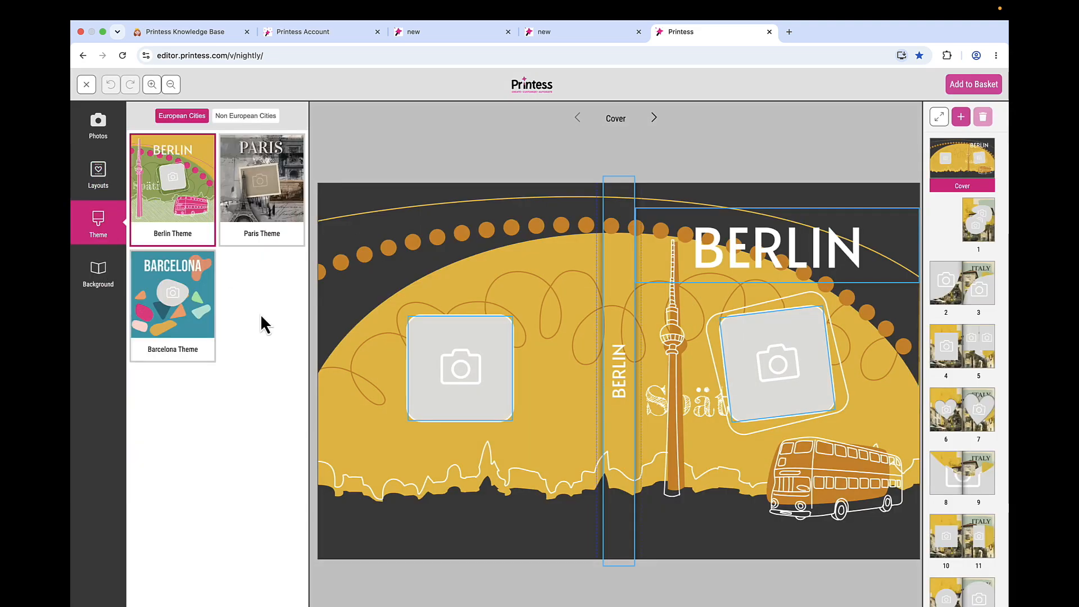
pyautogui.click(247, 116)
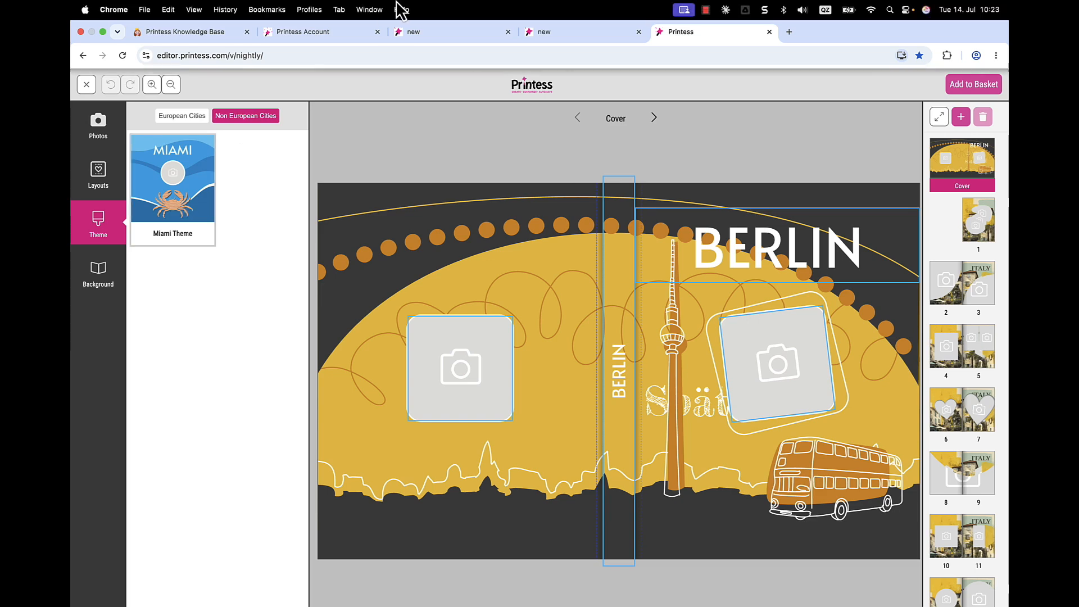
# - Switch to Printess Account and open the berlin photobook theme's settings
pyautogui.click(315, 31)
pyautogui.click(144, 325)
pyautogui.click(298, 306)
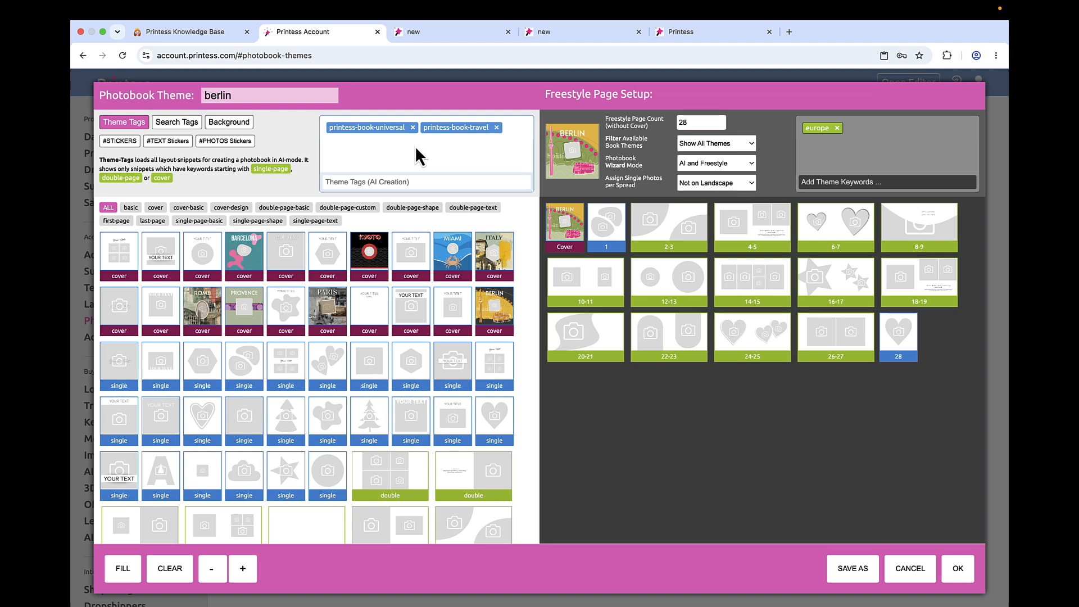
# - Review the berlin theme's search tags and background settings, and close the theme
pyautogui.click(191, 127)
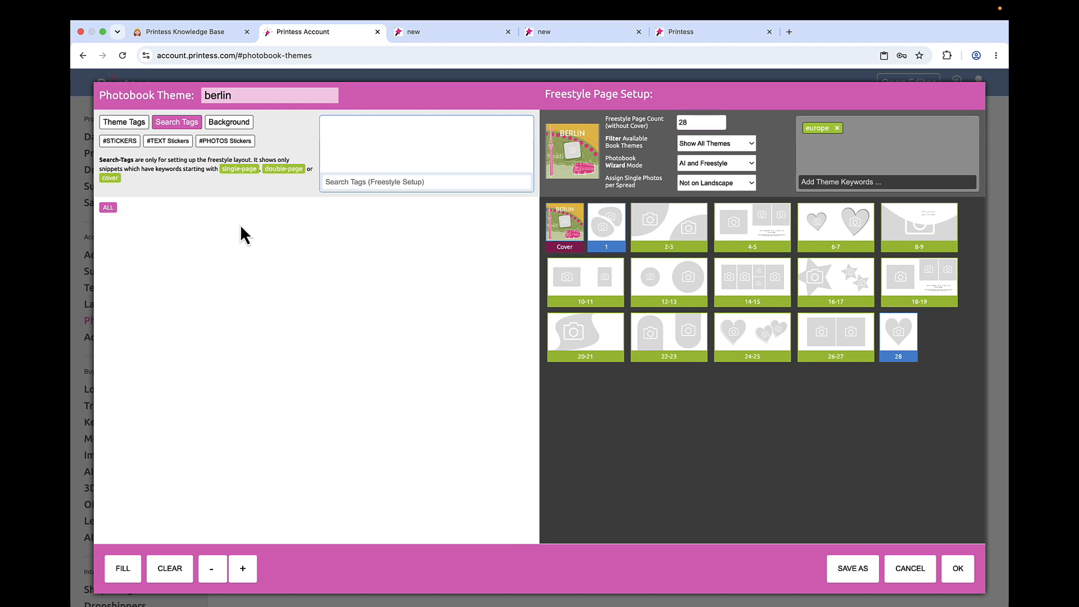
pyautogui.click(235, 131)
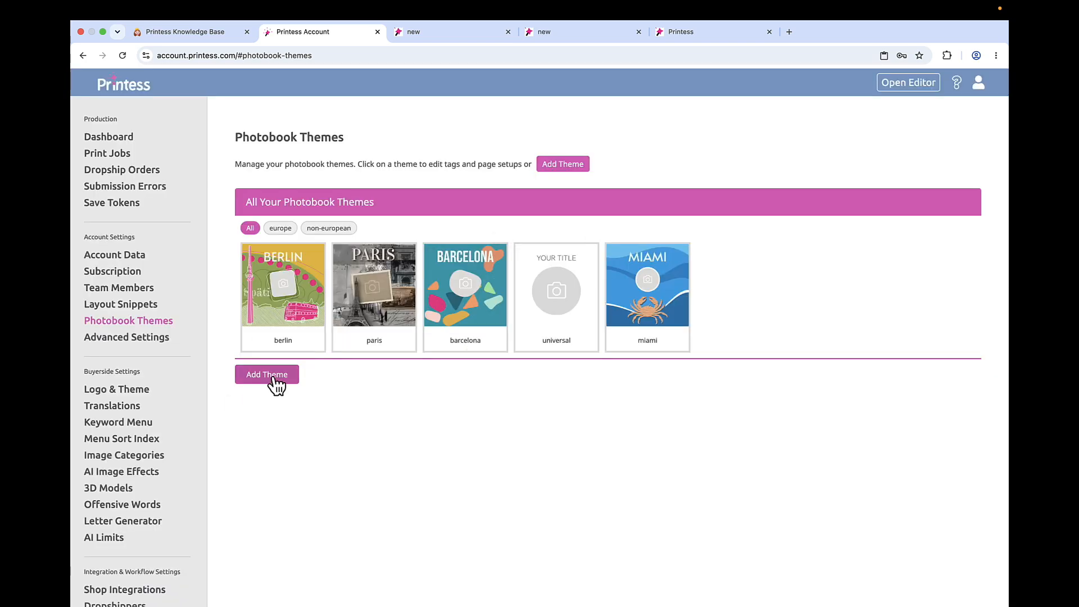
# - Create a photobook theme named kyoto and add the theme tag printess-book-travel
pyautogui.click(274, 378)
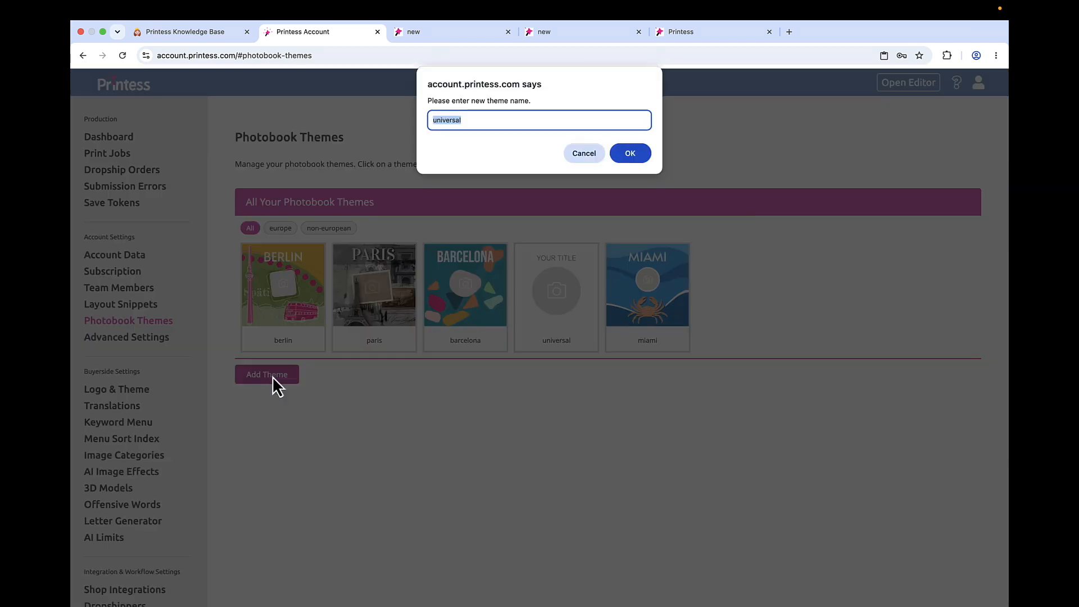
pyautogui.write('kyoto')
pyautogui.press('Return')
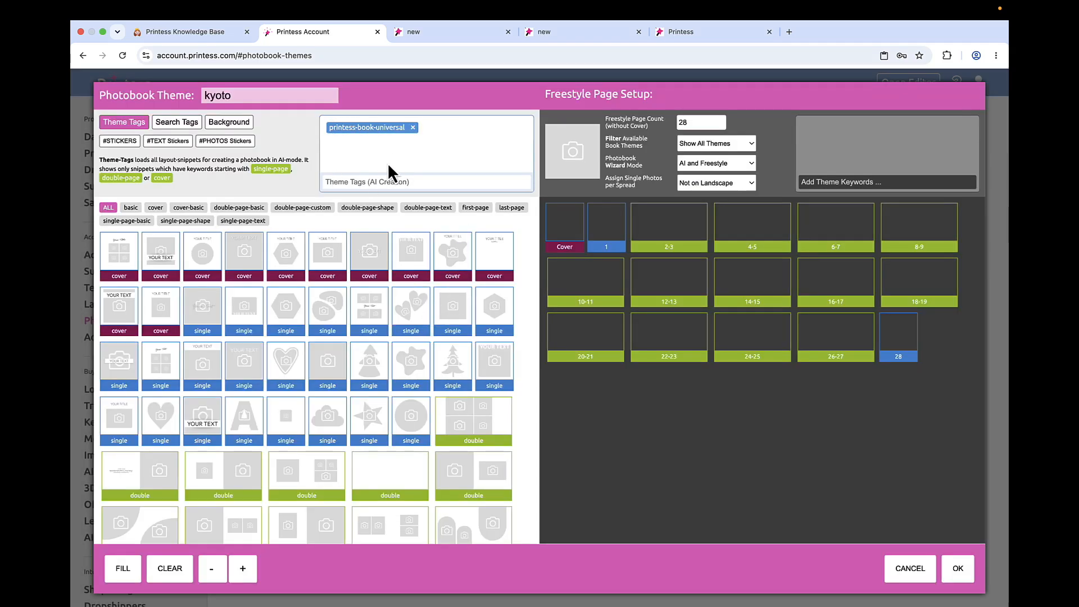
pyautogui.click(374, 180)
pyautogui.write('travel')
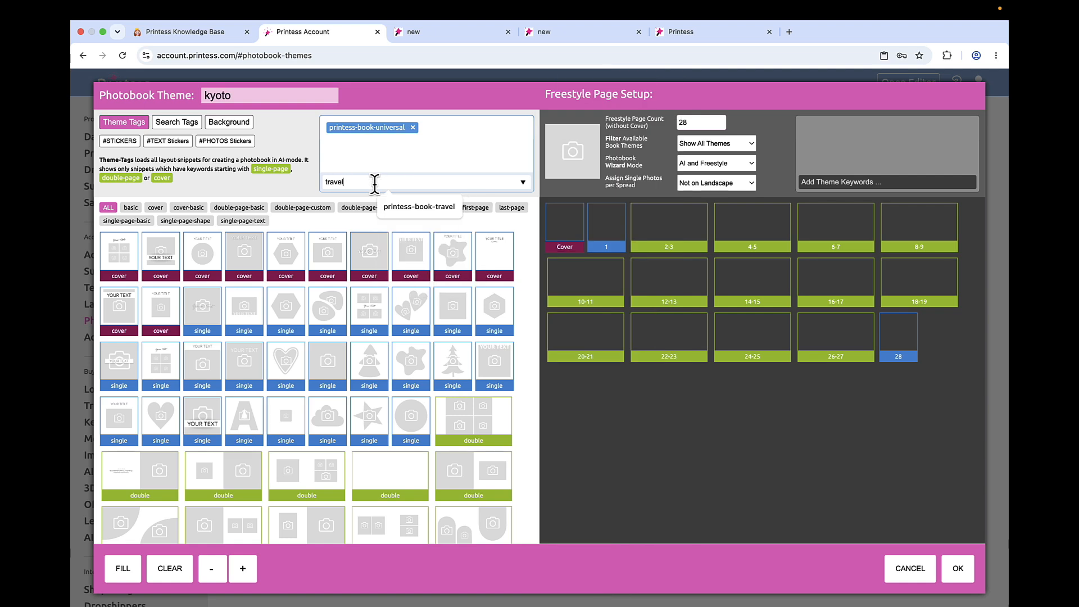
pyautogui.click(445, 206)
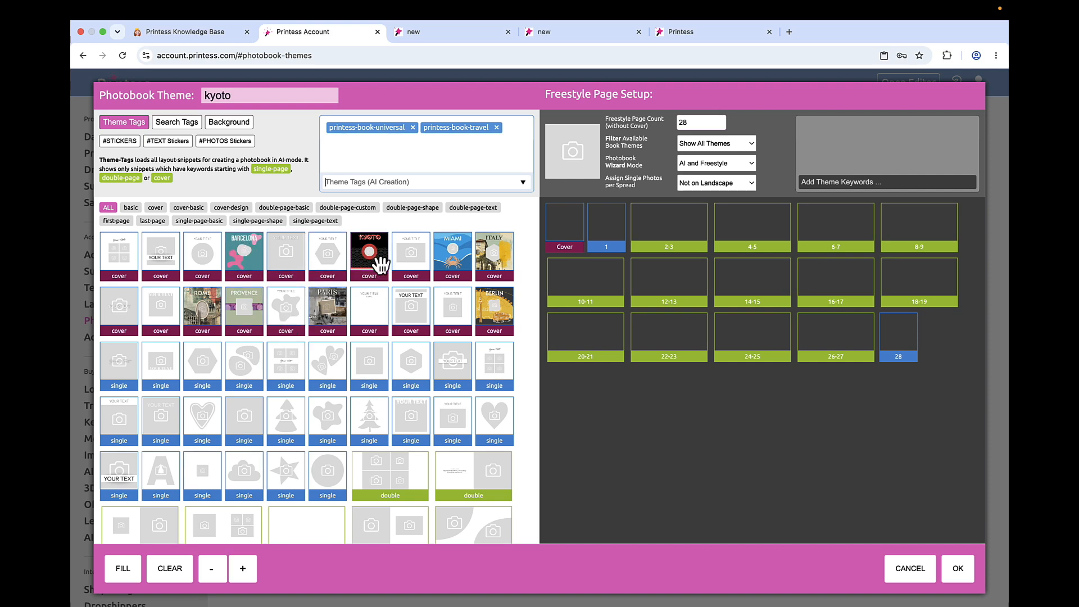
# - Assign the Kyoto cover layout to the cover, a single-page photo layout to page 1 and the circular photo layout to page 28
pyautogui.click(186, 127)
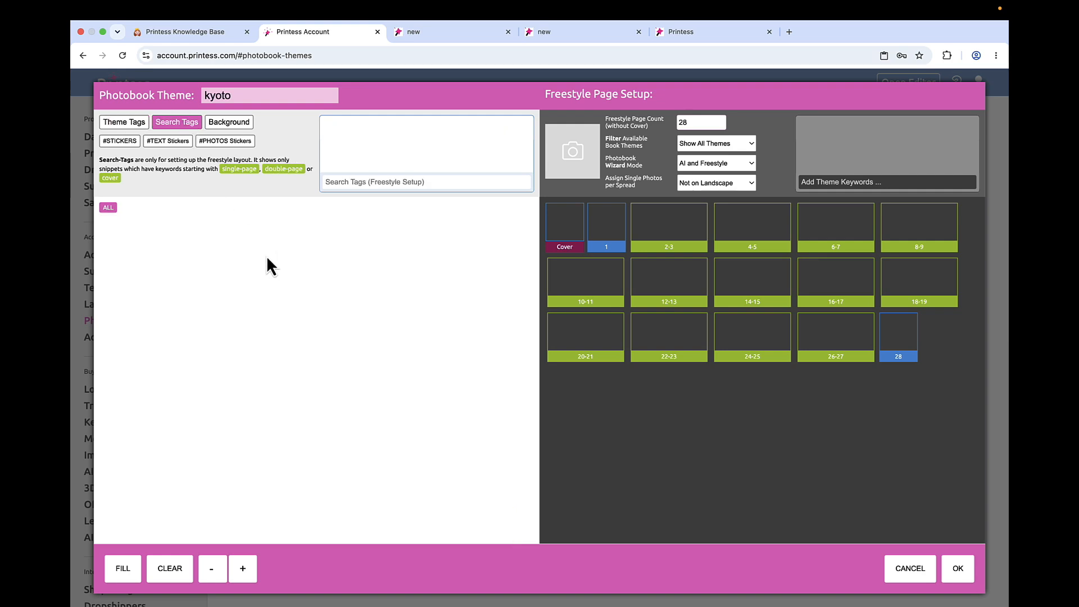
pyautogui.click(127, 122)
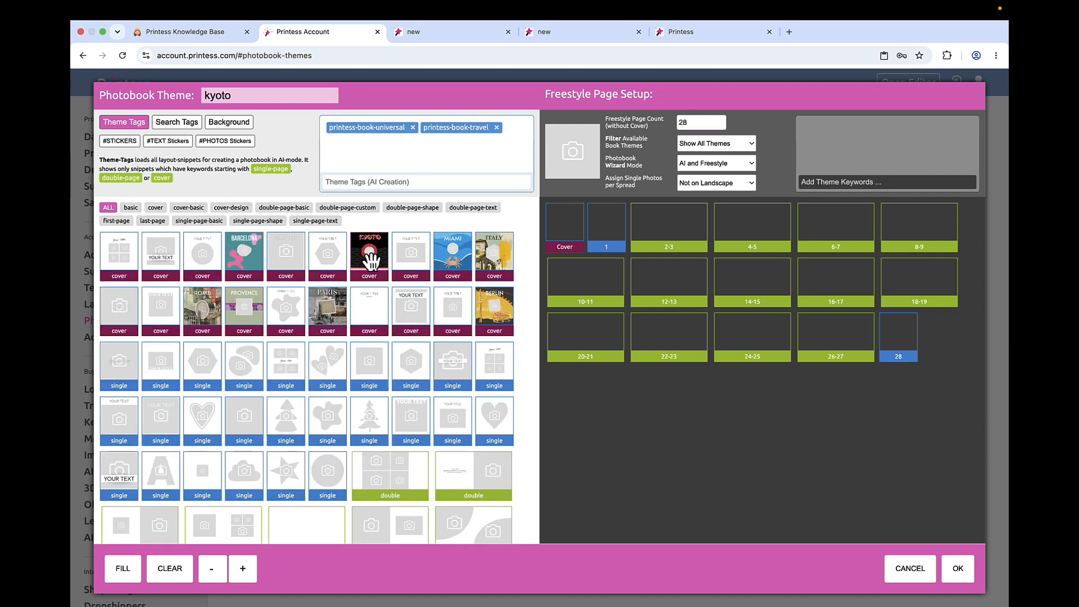
pyautogui.moveTo(371, 259); pyautogui.dragTo(564, 248)
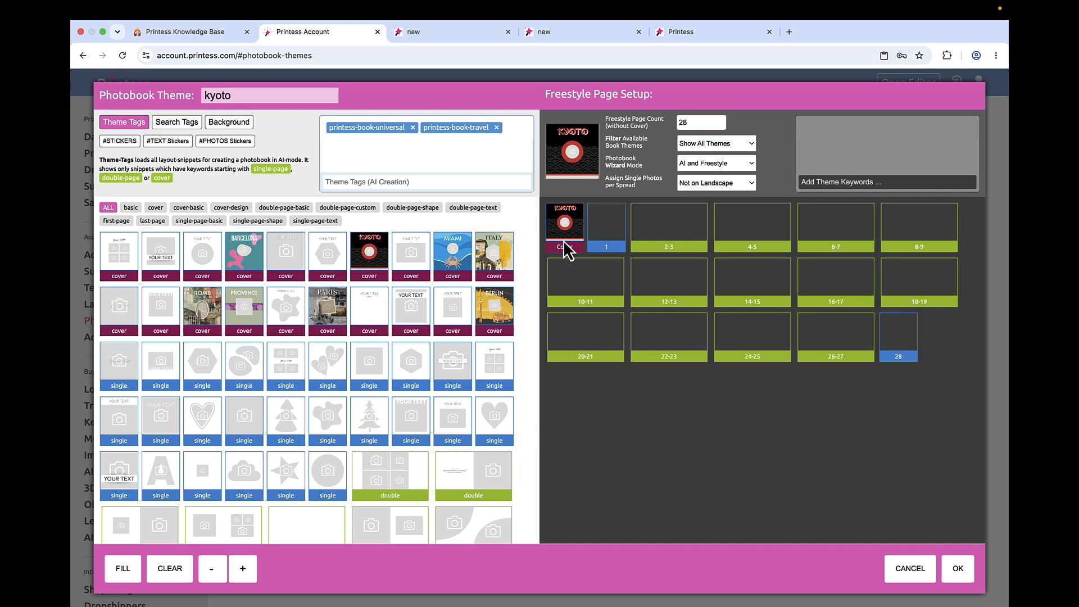
pyautogui.scroll(-2, 369, 403)
pyautogui.scroll(-1, 369, 404)
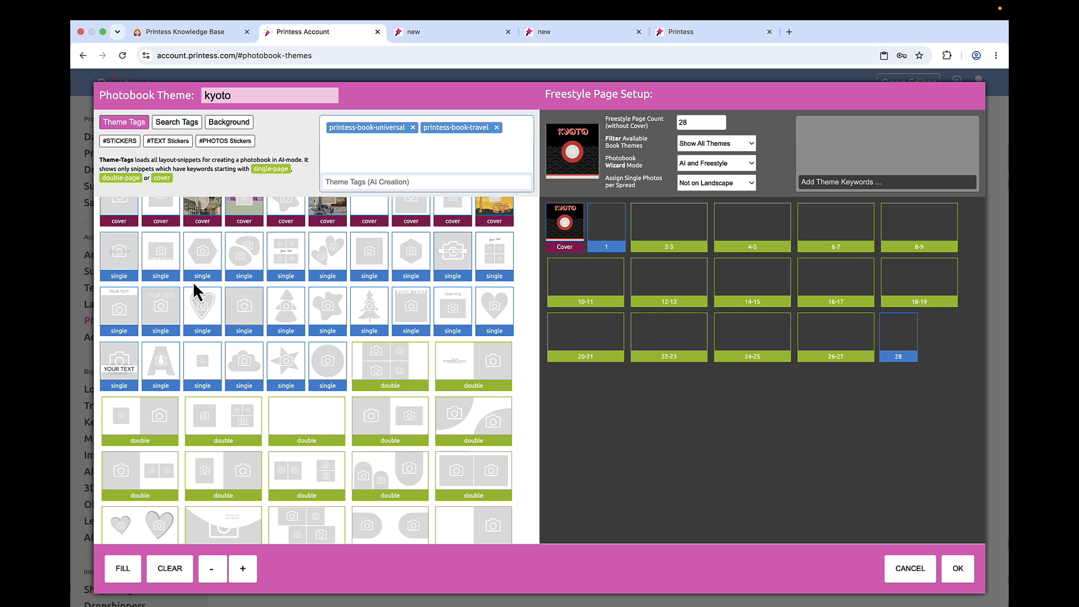
pyautogui.moveTo(119, 253); pyautogui.dragTo(608, 232)
pyautogui.moveTo(332, 362); pyautogui.dragTo(901, 344)
# - Assign double-page layouts to spreads 2-3, 4-5, 6-7, 8-9, 10-11, 12-13 and 16-17, using the hearts layout for 8-9
pyautogui.scroll(-3, 139, 381)
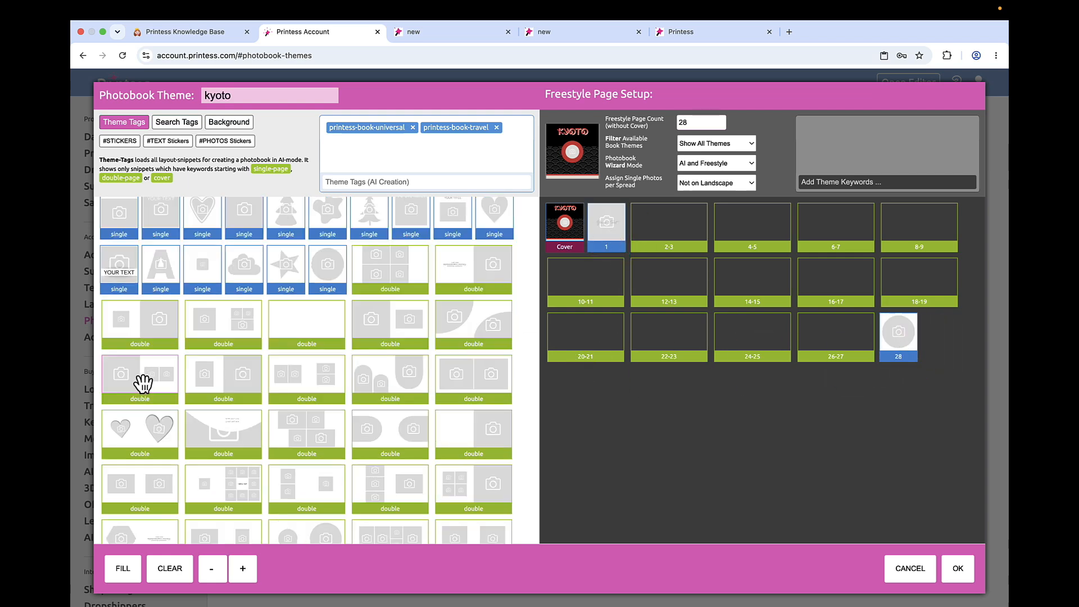
pyautogui.moveTo(140, 381); pyautogui.dragTo(674, 226)
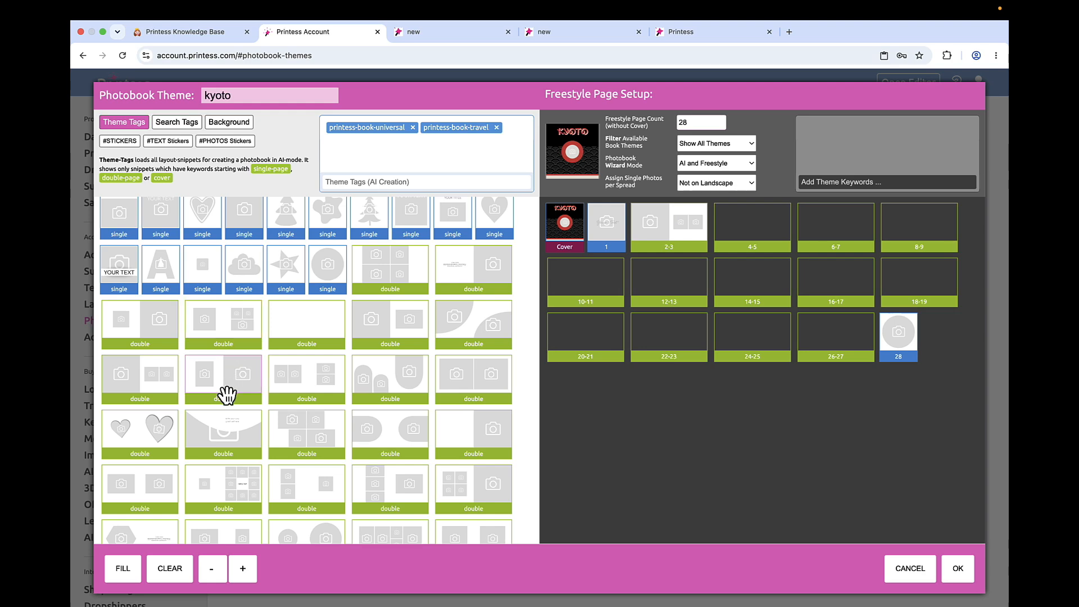
pyautogui.moveTo(385, 342); pyautogui.dragTo(752, 246)
pyautogui.moveTo(307, 433); pyautogui.dragTo(814, 272)
pyautogui.moveTo(223, 433); pyautogui.dragTo(850, 230)
pyautogui.moveTo(140, 433); pyautogui.dragTo(907, 226)
pyautogui.moveTo(140, 488); pyautogui.dragTo(677, 276)
pyautogui.moveTo(390, 434); pyautogui.dragTo(588, 296)
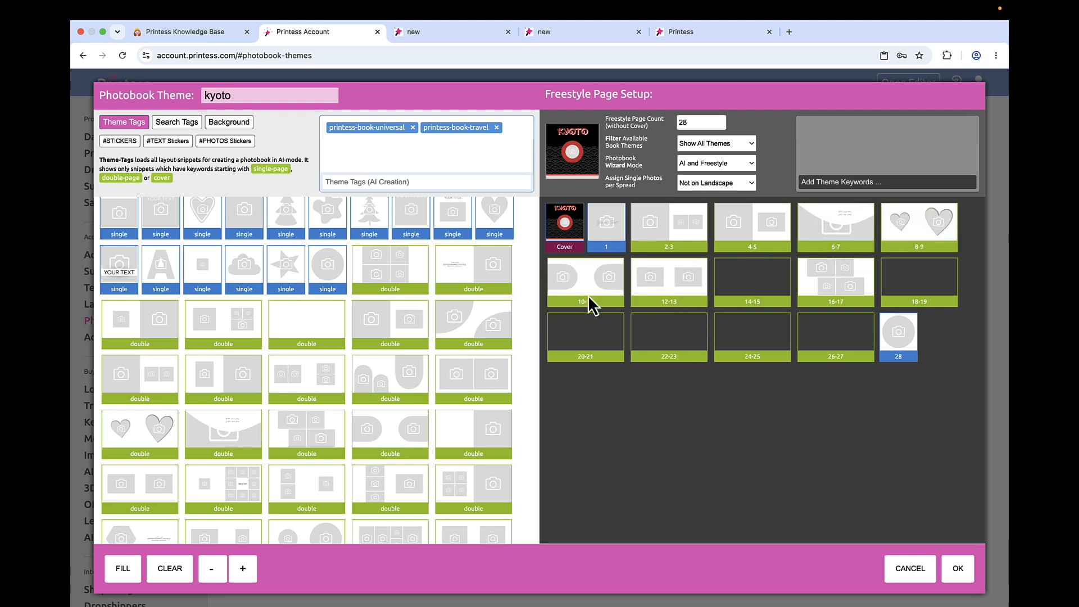
# - Fill the remaining spreads 14-15, 18-19, 20-21, 22-23, 24-25 and 26-27 with double-page layouts
pyautogui.moveTo(456, 487); pyautogui.dragTo(649, 341)
pyautogui.moveTo(140, 493); pyautogui.dragTo(757, 340)
pyautogui.scroll(-3, 315, 402)
pyautogui.moveTo(307, 400); pyautogui.dragTo(723, 296)
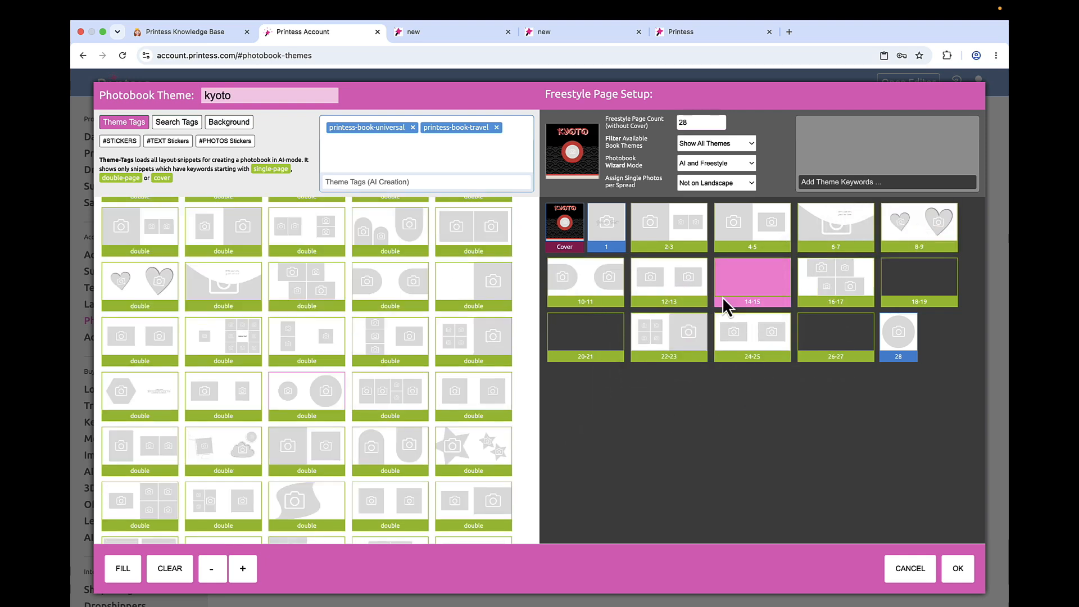
pyautogui.moveTo(235, 457); pyautogui.dragTo(947, 278)
pyautogui.moveTo(424, 471); pyautogui.dragTo(795, 349)
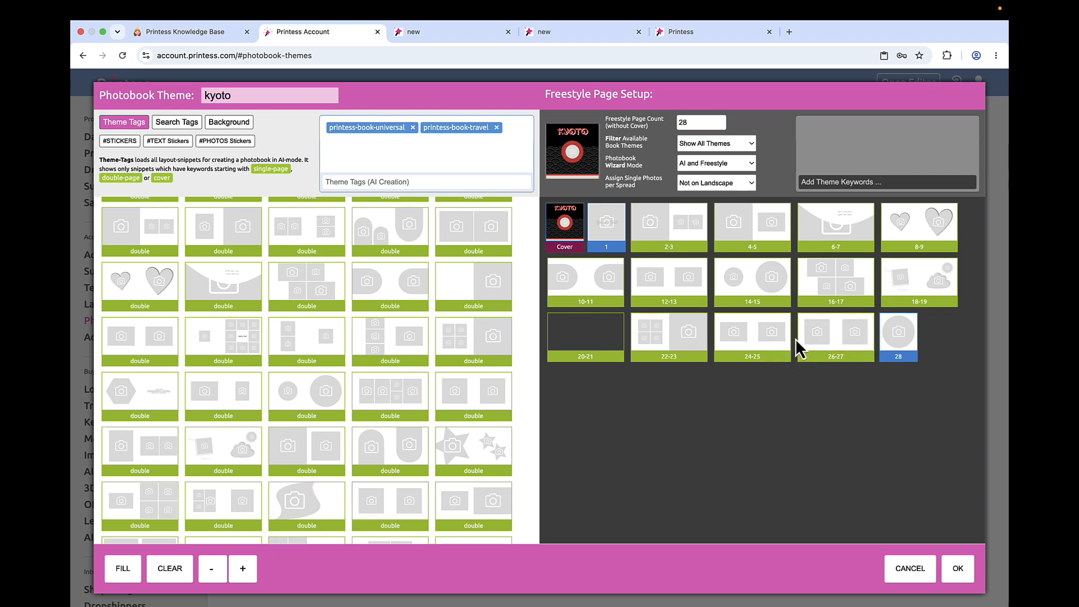
pyautogui.moveTo(189, 500); pyautogui.dragTo(587, 351)
# - Choose a beige background with a reddish-brown edge from the pattern-travel category for the kyoto theme and save the theme
pyautogui.click(236, 123)
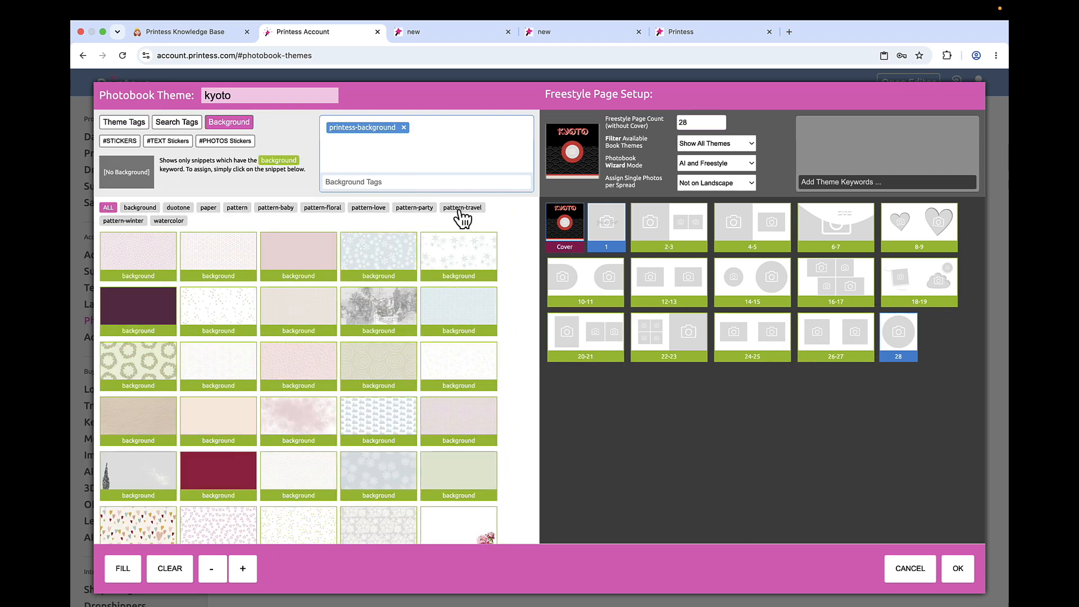
pyautogui.click(461, 209)
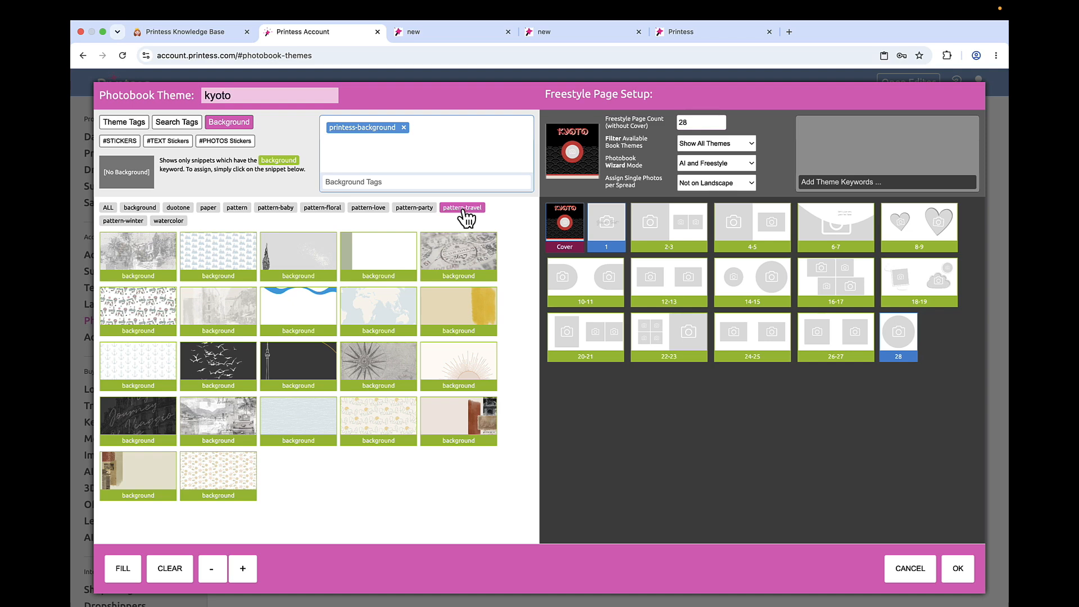
pyautogui.click(458, 426)
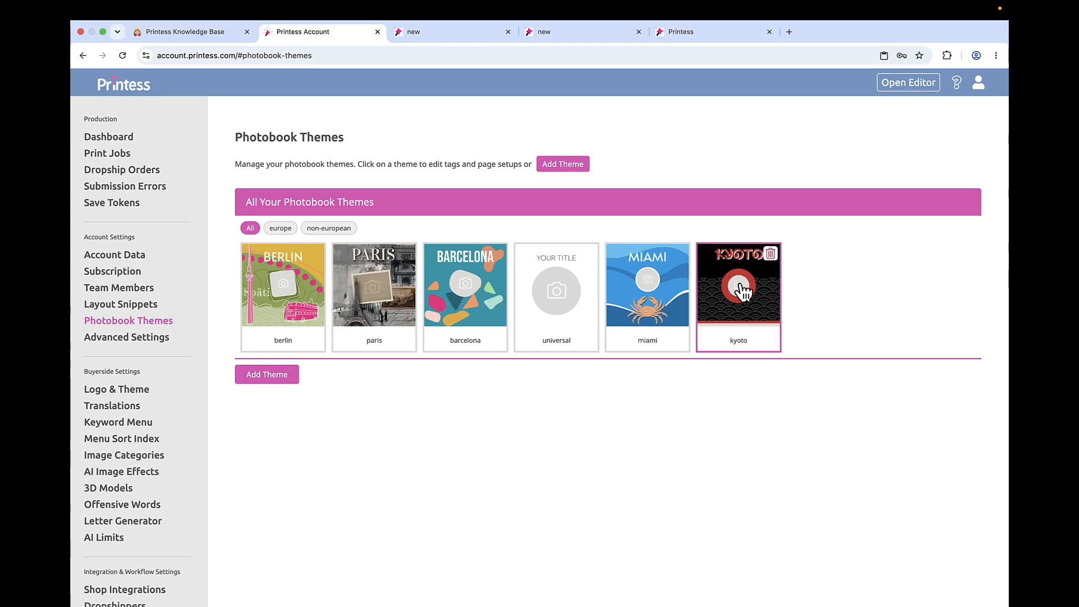
# - Leave the photobook preview in the editor, return to Printess Account, and open and confirm the kyoto theme's settings
pyautogui.click(711, 31)
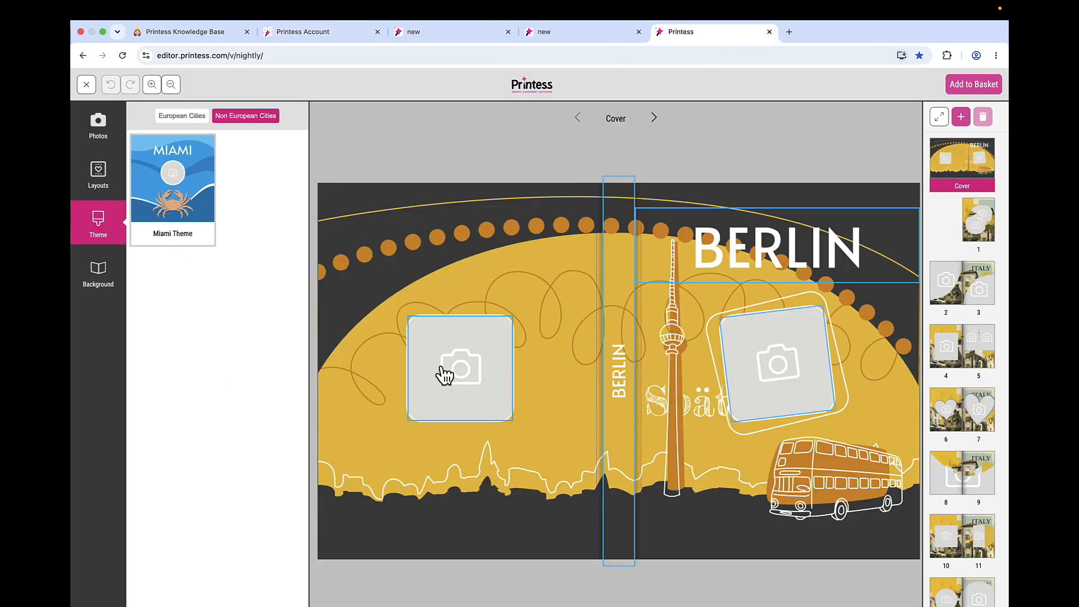
pyautogui.click(86, 85)
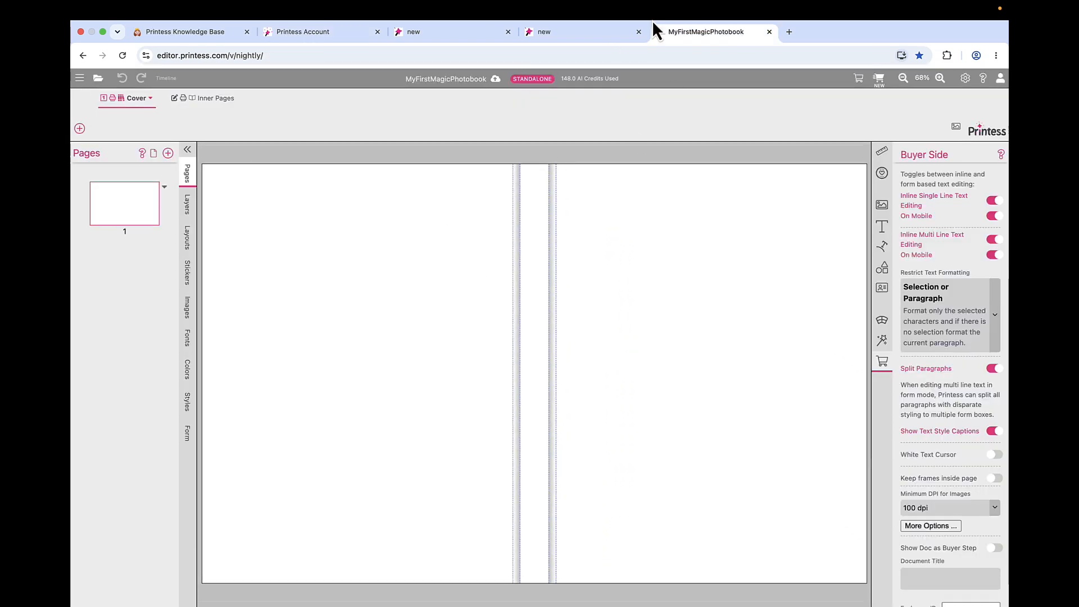
pyautogui.click(337, 37)
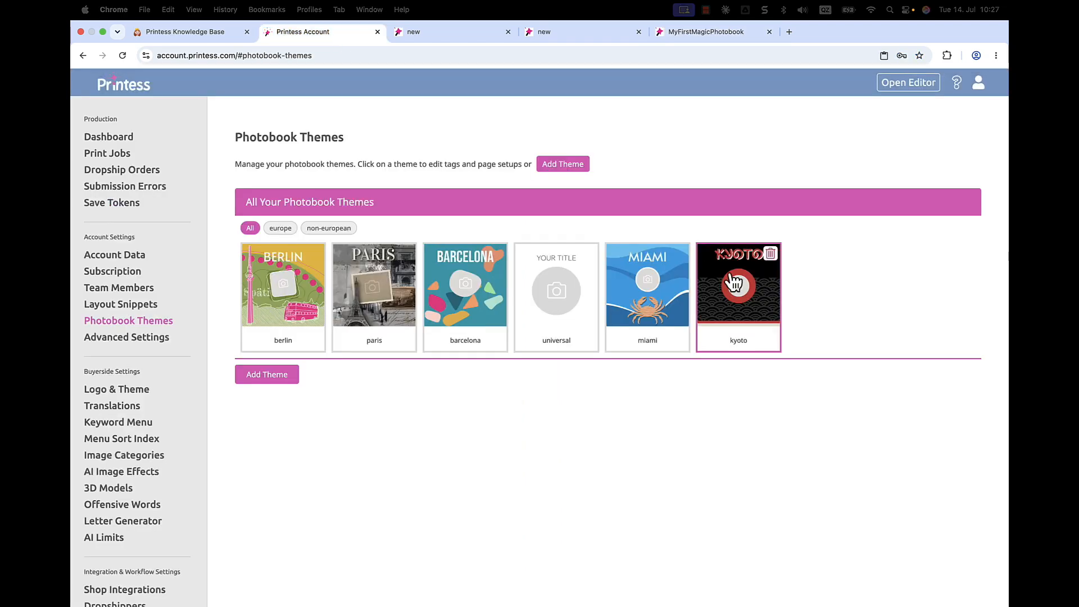
pyautogui.click(735, 284)
pyautogui.click(959, 569)
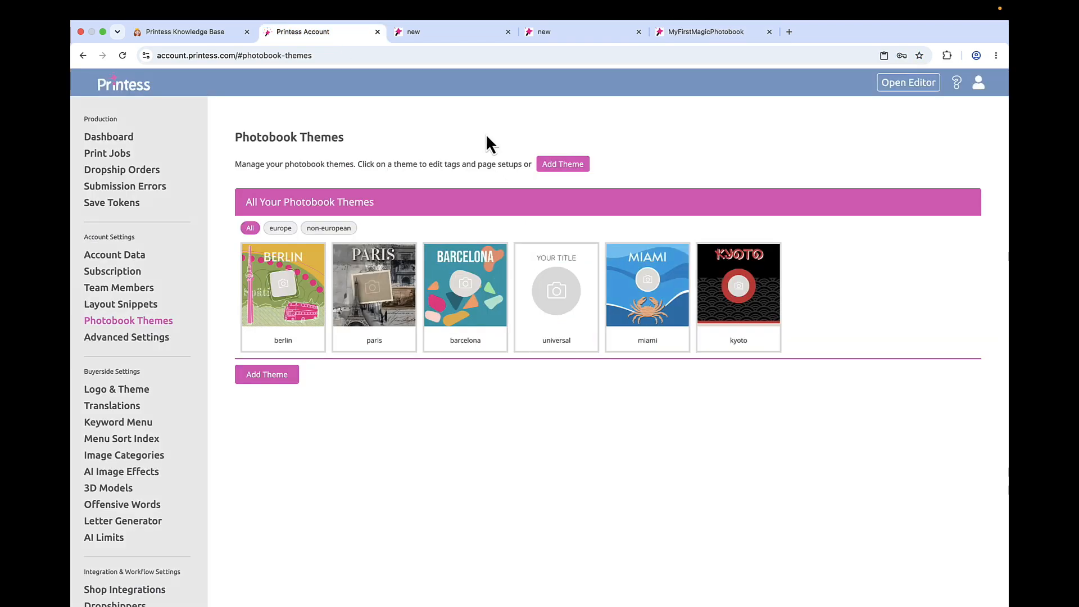
# - Close the editor page, reopen the Printess editor in a new one and open the MyFirstMagicPhotobook template
pyautogui.click(731, 32)
pyautogui.click(770, 31)
pyautogui.click(659, 32)
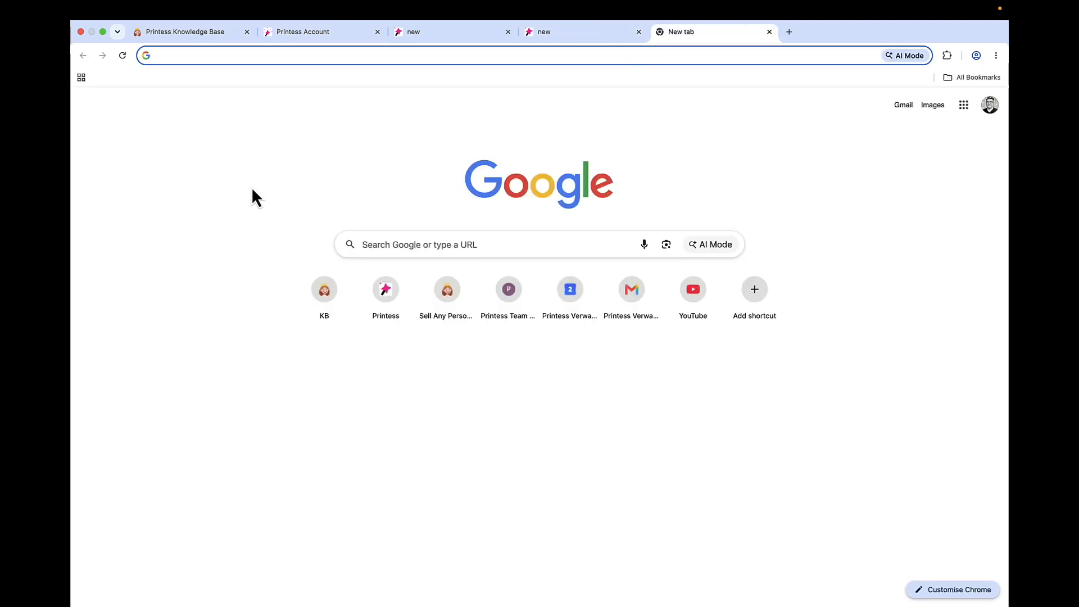
pyautogui.click(382, 298)
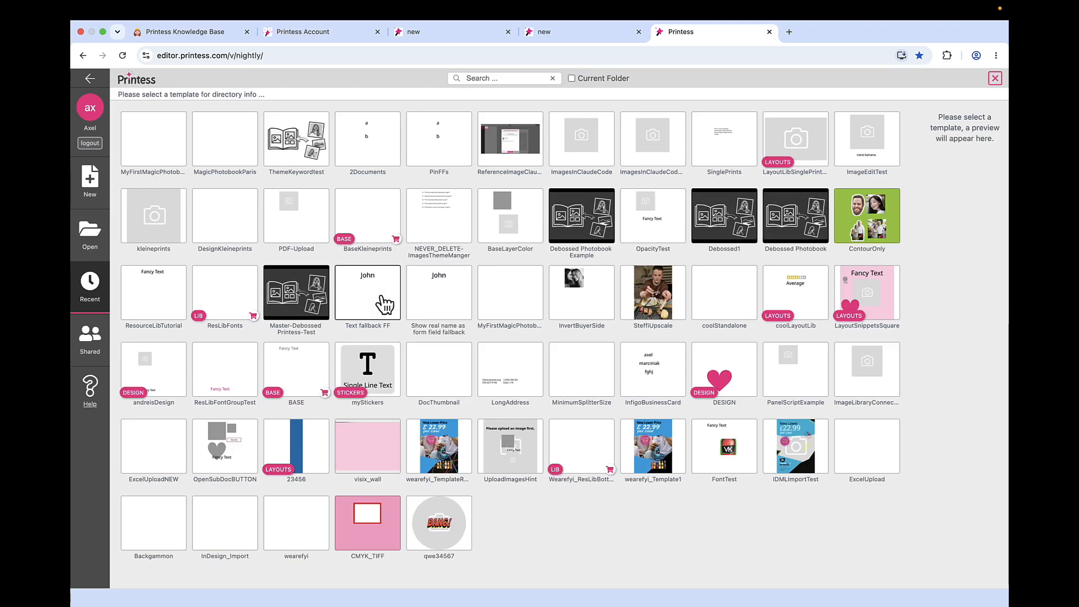
pyautogui.click(161, 145)
pyautogui.click(162, 145)
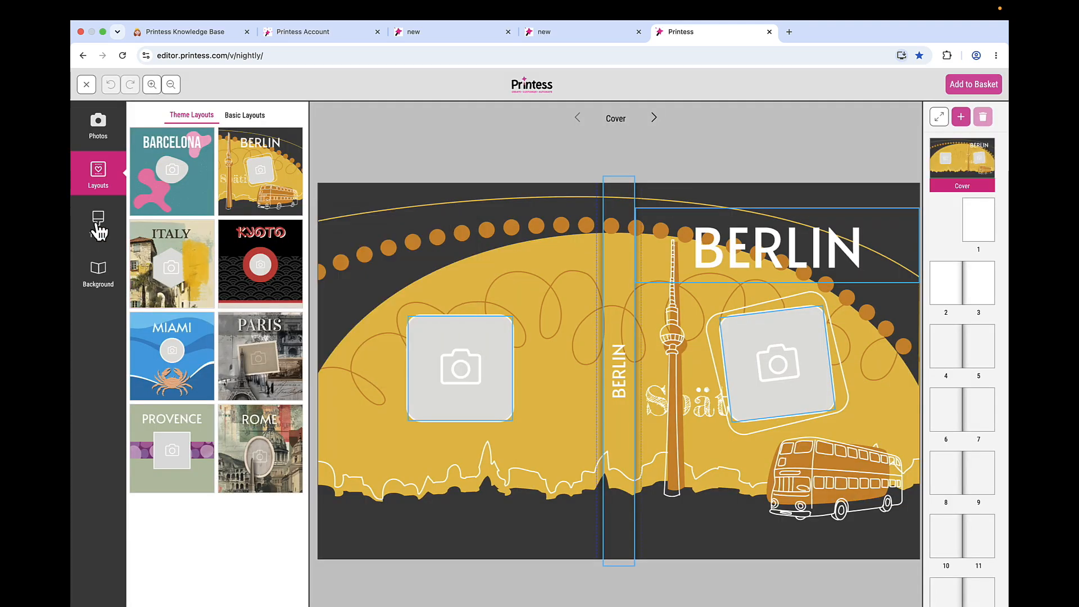
# - In the photobook preview, apply the Kyoto theme from the Non European Cities group
pyautogui.click(99, 225)
pyautogui.click(242, 118)
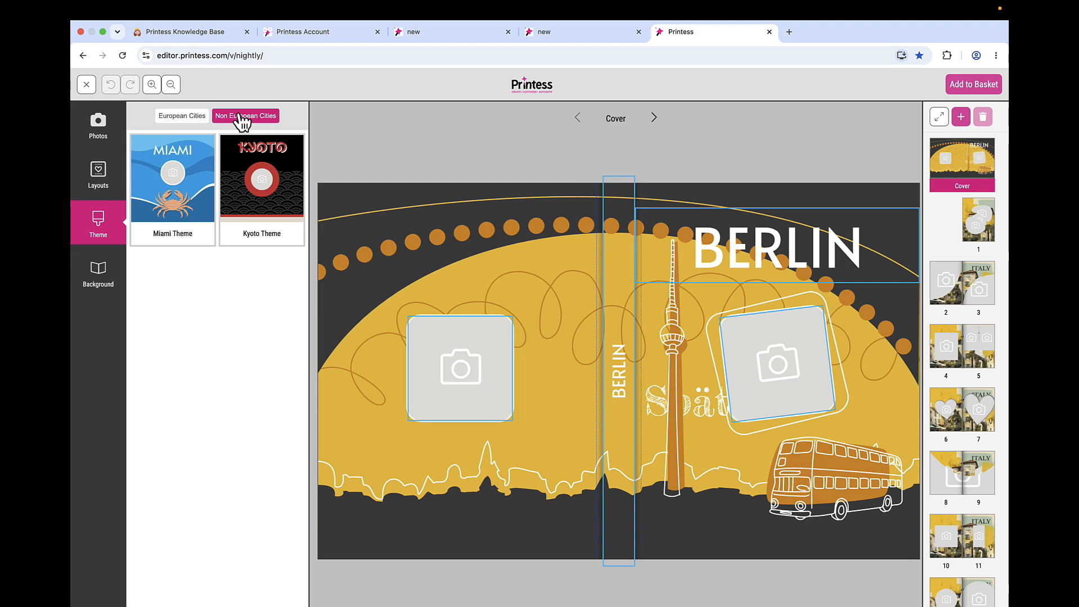
pyautogui.click(260, 196)
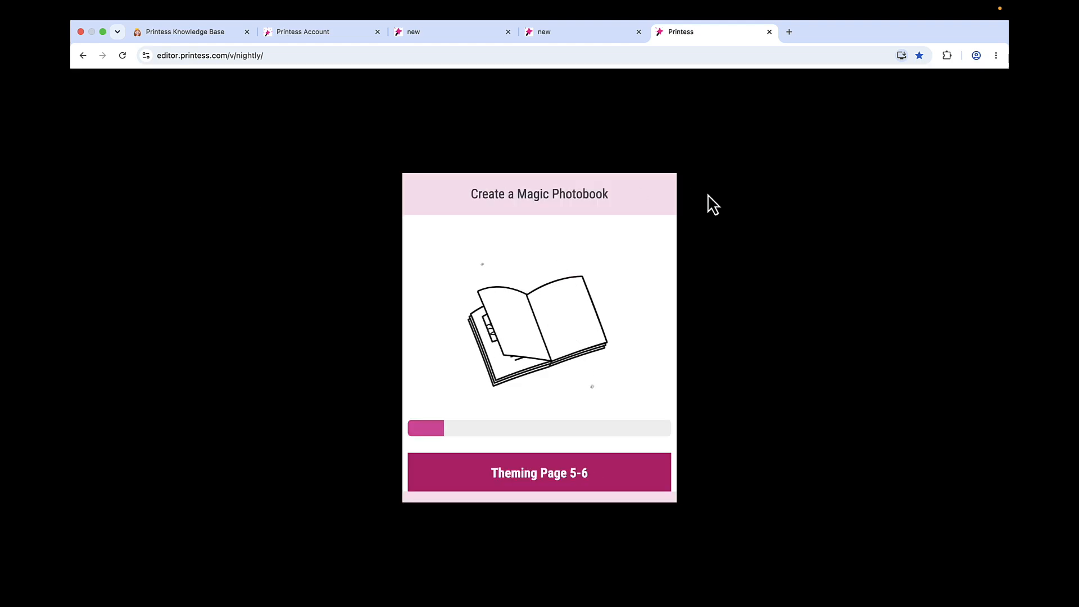